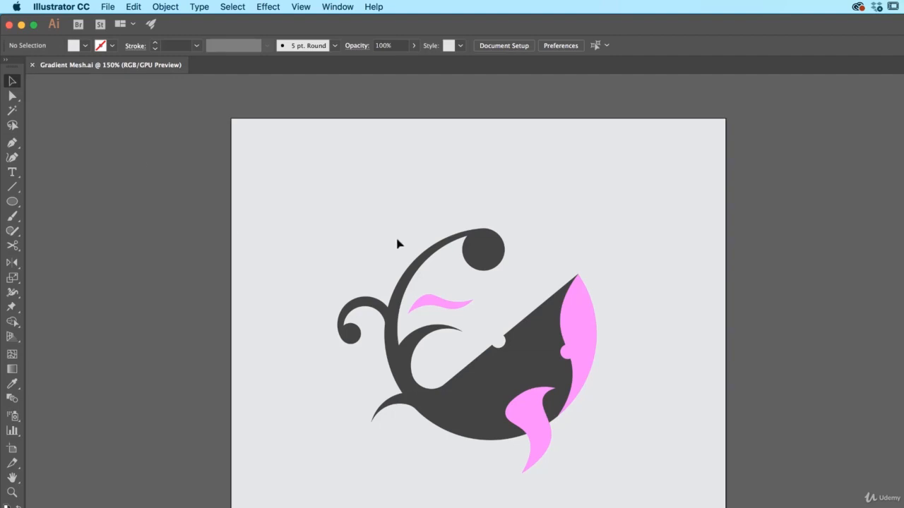
# Step: Draw a rectangle about 365 by 236 pt on the empty canvas beside the artboard
pyautogui.moveTo(12, 201); pyautogui.dragTo(44, 200)
pyautogui.moveTo(510, 166); pyautogui.dragTo(236, 182)
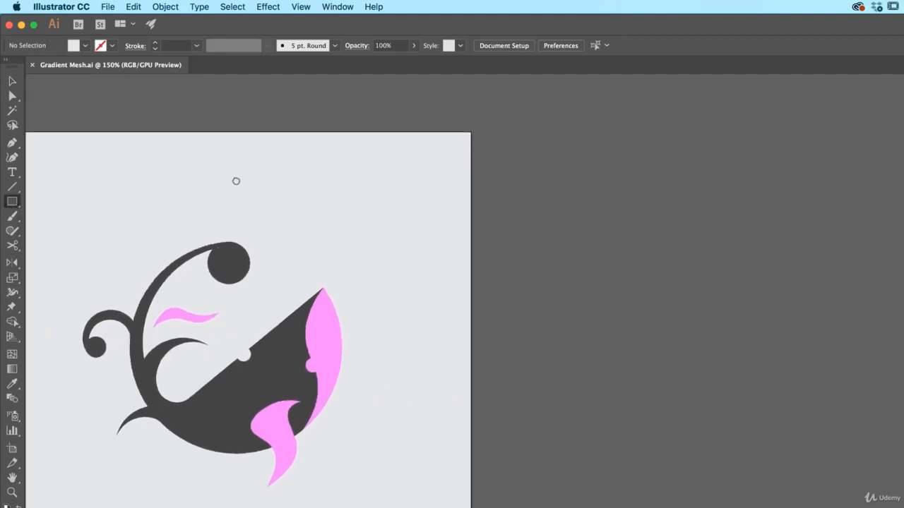
pyautogui.moveTo(500, 218); pyautogui.dragTo(835, 434)
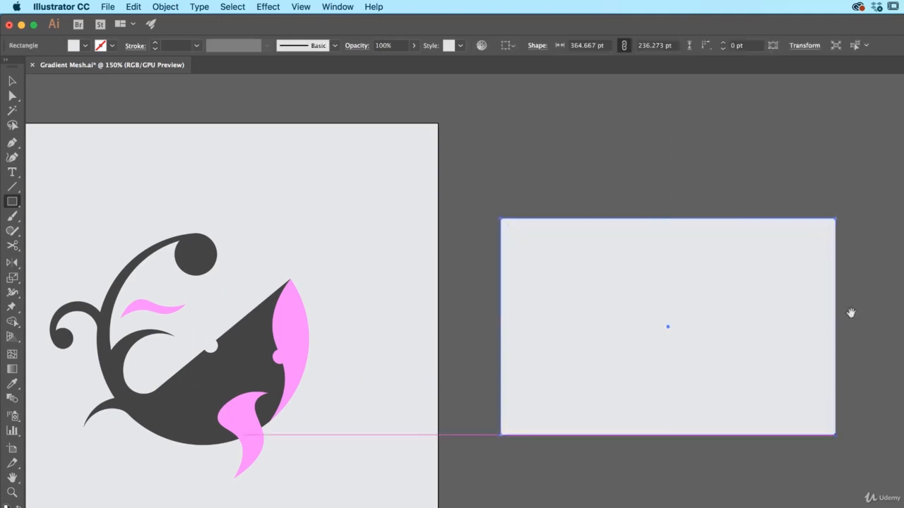
pyautogui.moveTo(849, 312); pyautogui.dragTo(605, 329)
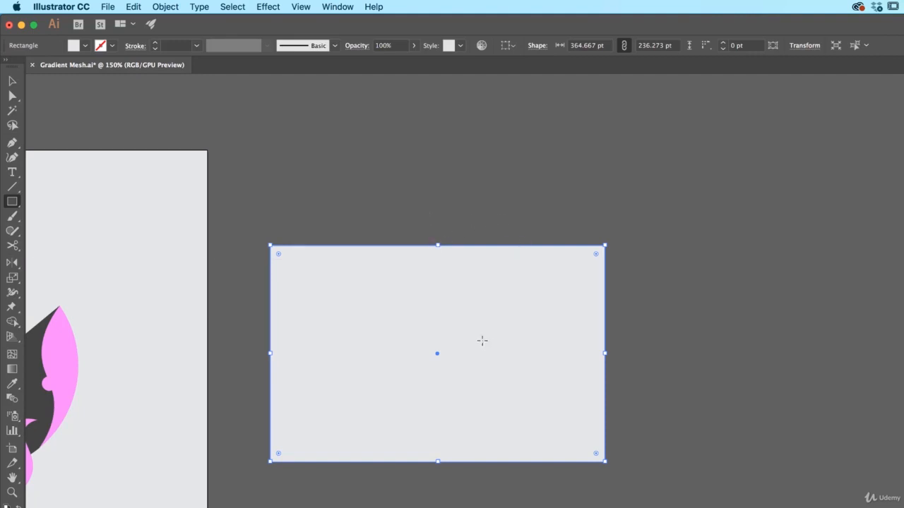
# Step: Convert the rectangle into a gradient mesh with 4 rows, 4 columns, Flat appearance and 100% highlight
pyautogui.click(166, 7)
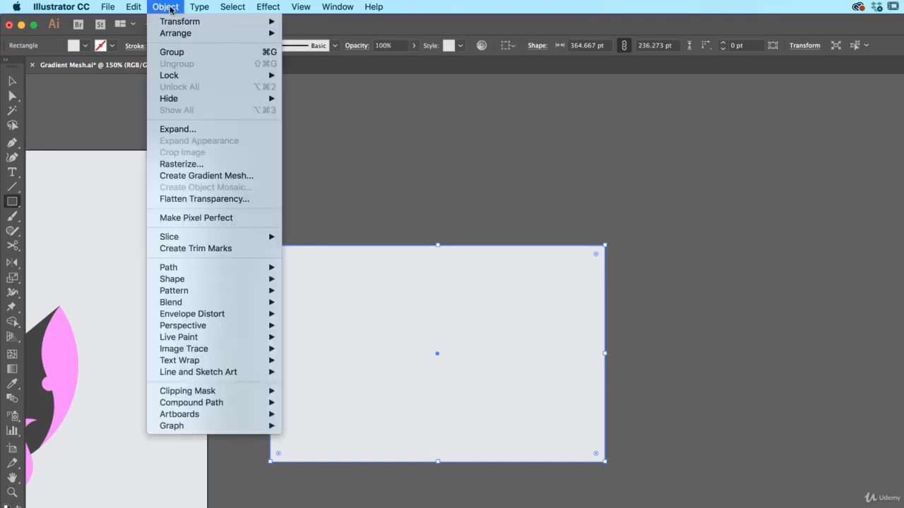
pyautogui.click(180, 184)
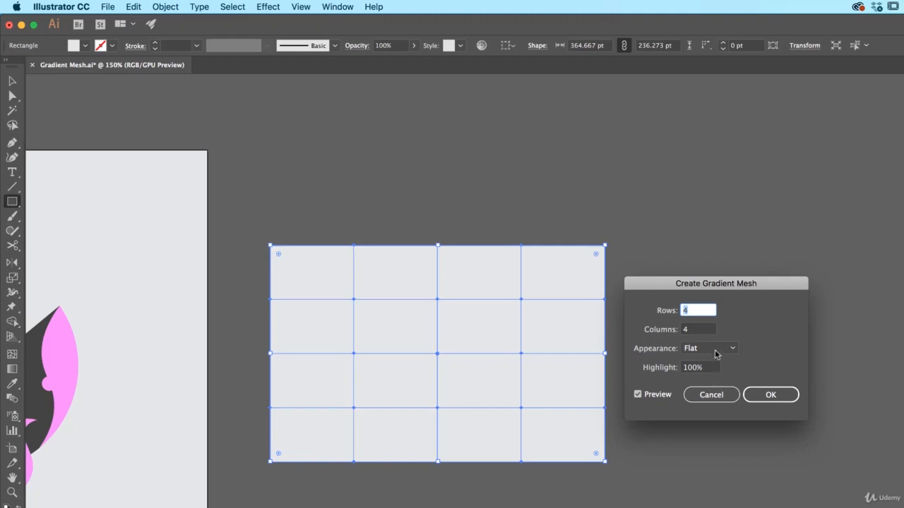
pyautogui.click(771, 395)
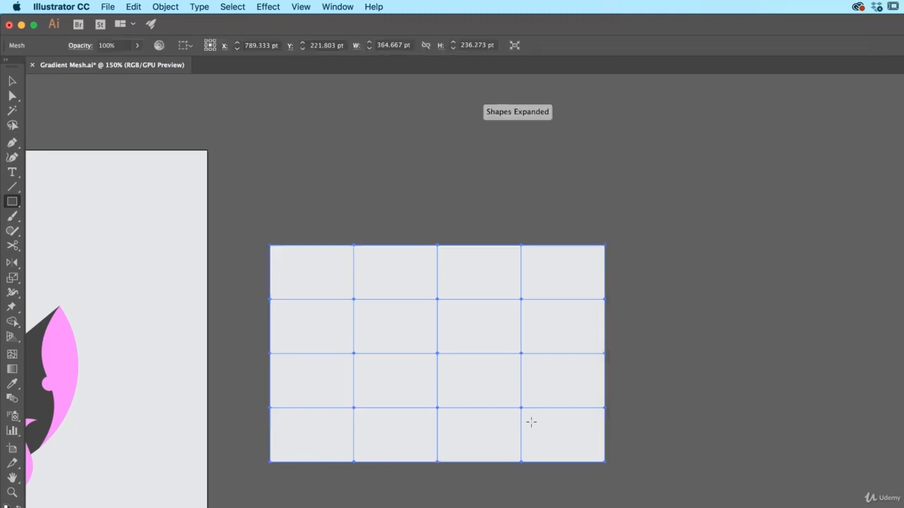
pyautogui.click(12, 81)
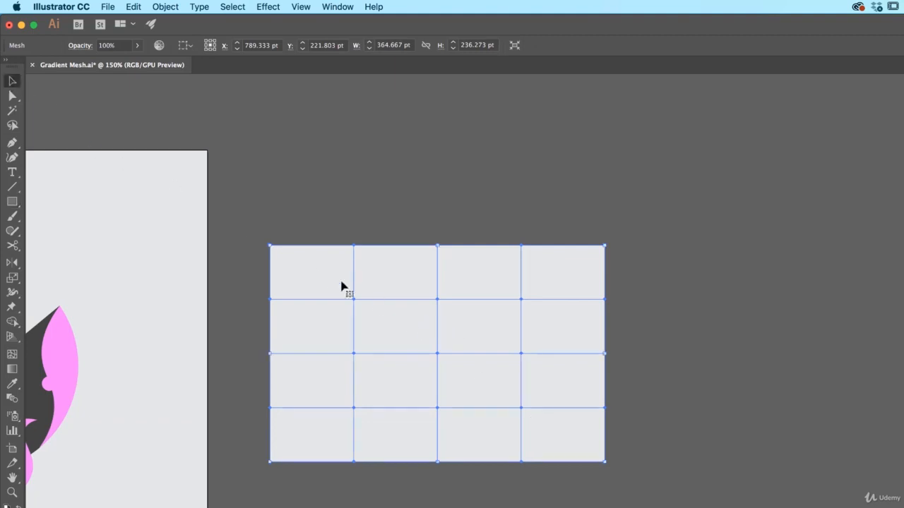
# Step: Draw a second rectangle about 333 by 236 pt next to the gradient mesh rectangle
pyautogui.click(12, 200)
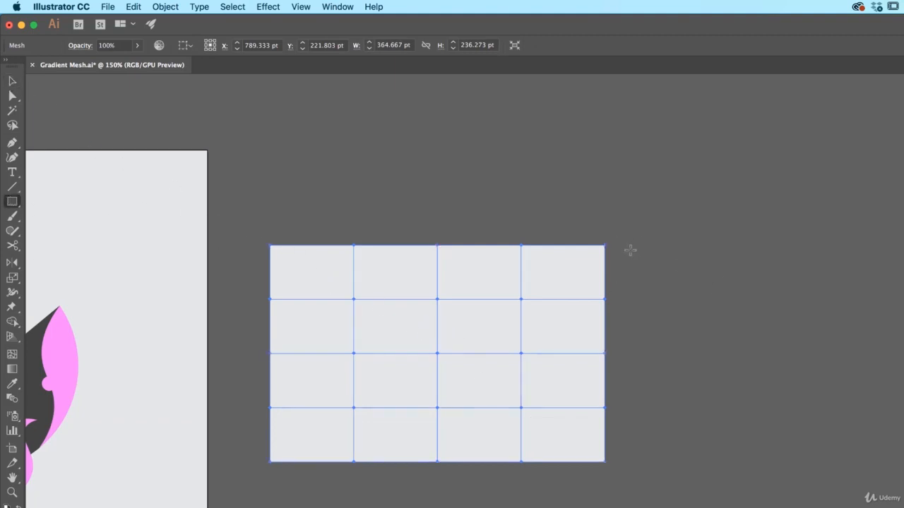
pyautogui.moveTo(634, 246); pyautogui.dragTo(903, 462)
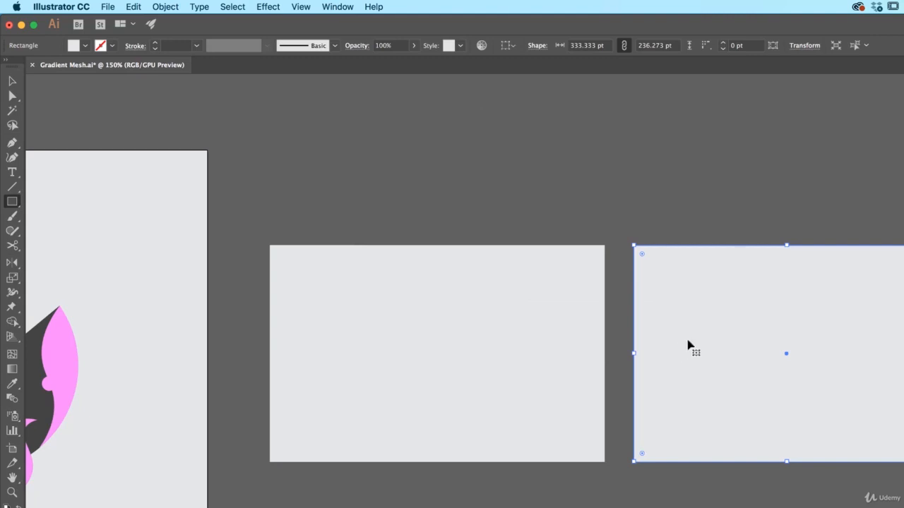
pyautogui.press('v')
pyautogui.hscroll(3, 688, 349)
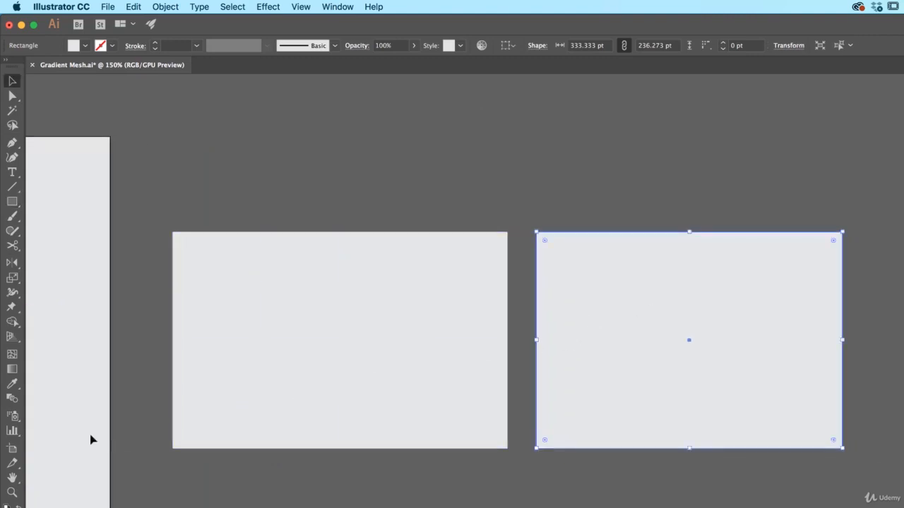
# Step: Add three irregularly spaced mesh points to the second rectangle with the Mesh tool
pyautogui.click(12, 357)
pyautogui.click(804, 400)
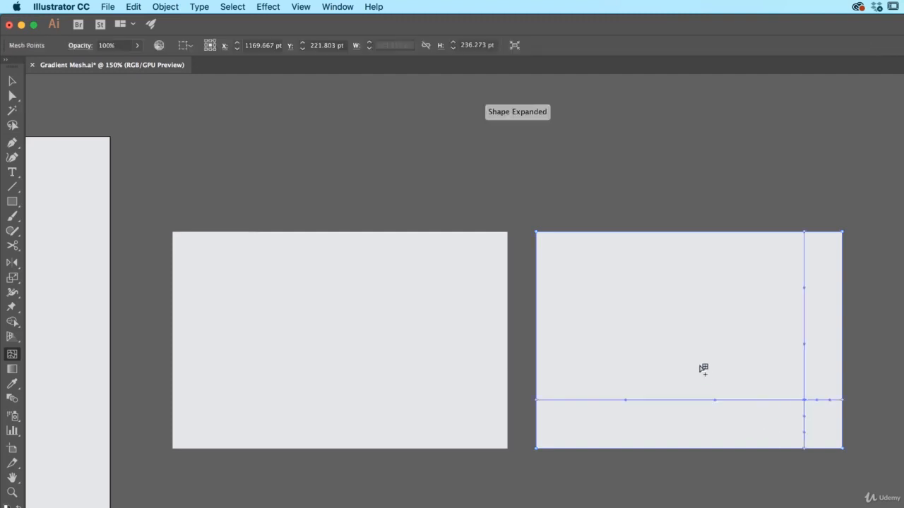
pyautogui.click(592, 290)
pyautogui.click(726, 254)
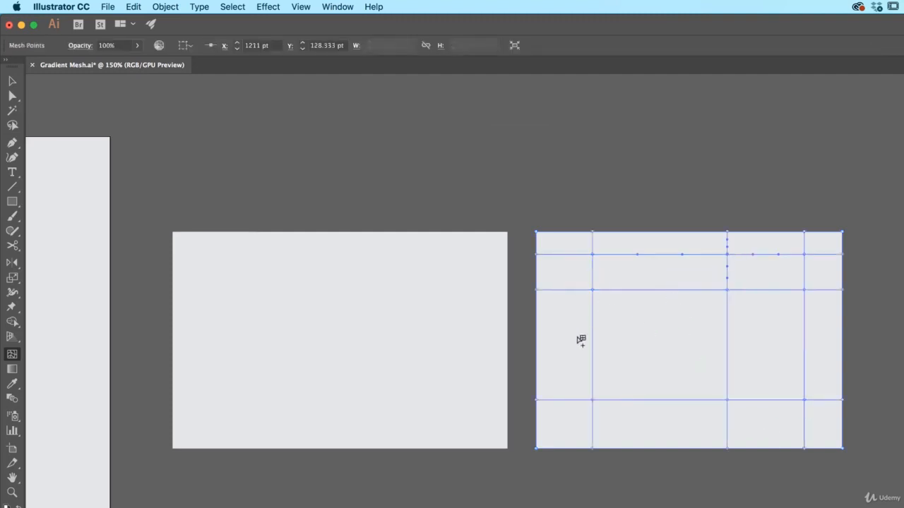
pyautogui.click(12, 81)
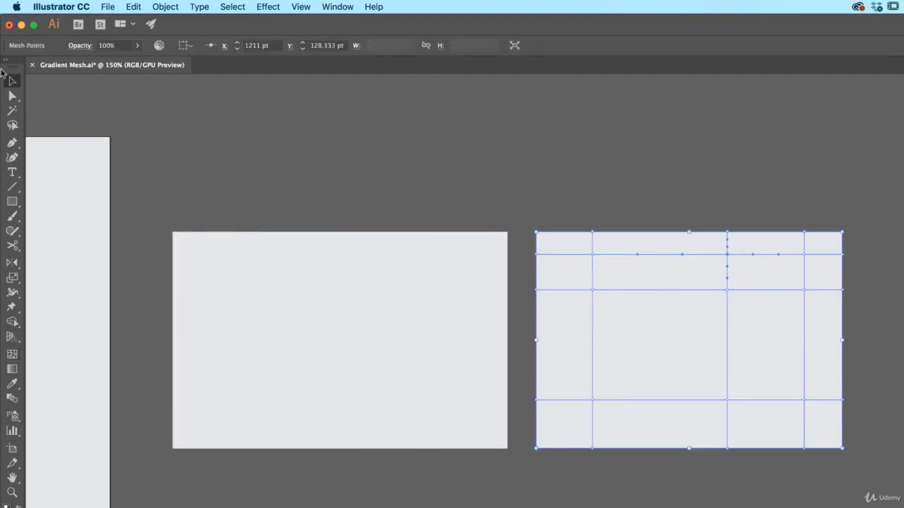
# Step: Select the mesh points along the top and bottom edges of the four-by-four mesh and fill them with the bright blue swatch
pyautogui.click(215, 252)
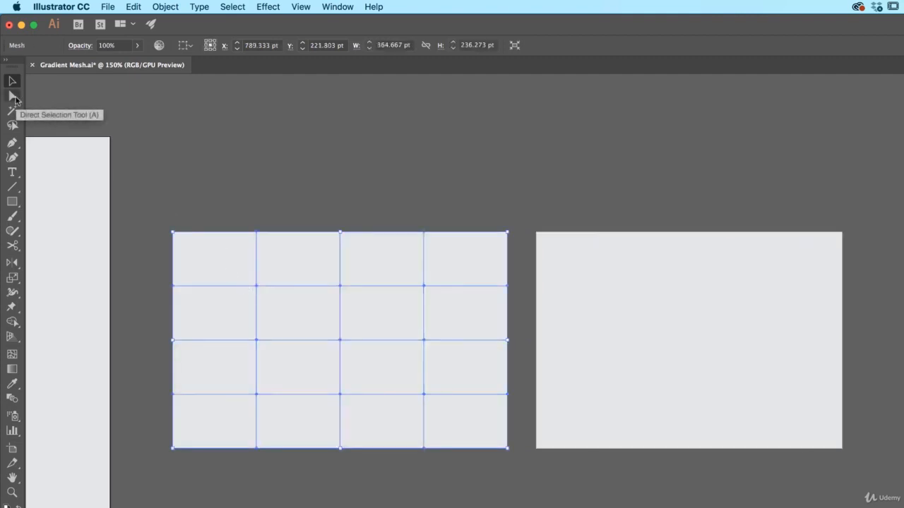
pyautogui.click(13, 96)
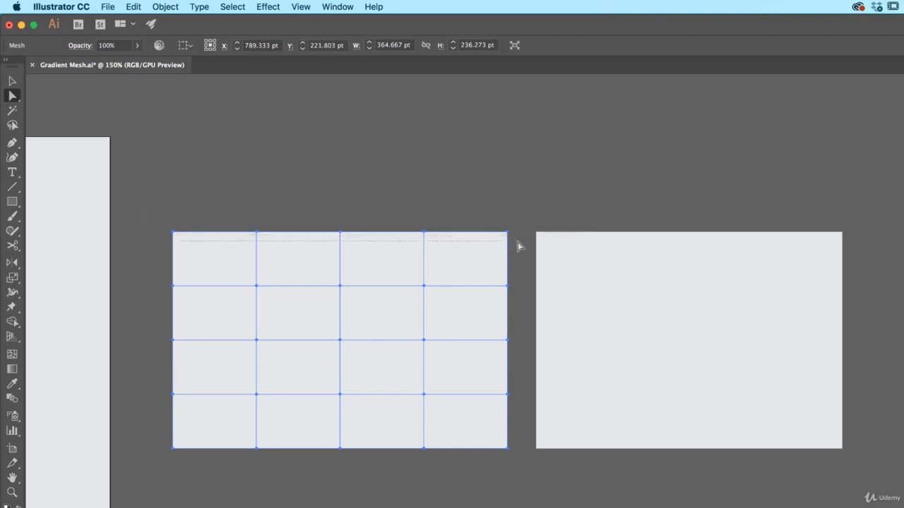
pyautogui.moveTo(517, 243); pyautogui.dragTo(518, 243)
pyautogui.moveTo(509, 472); pyautogui.dragTo(509, 471)
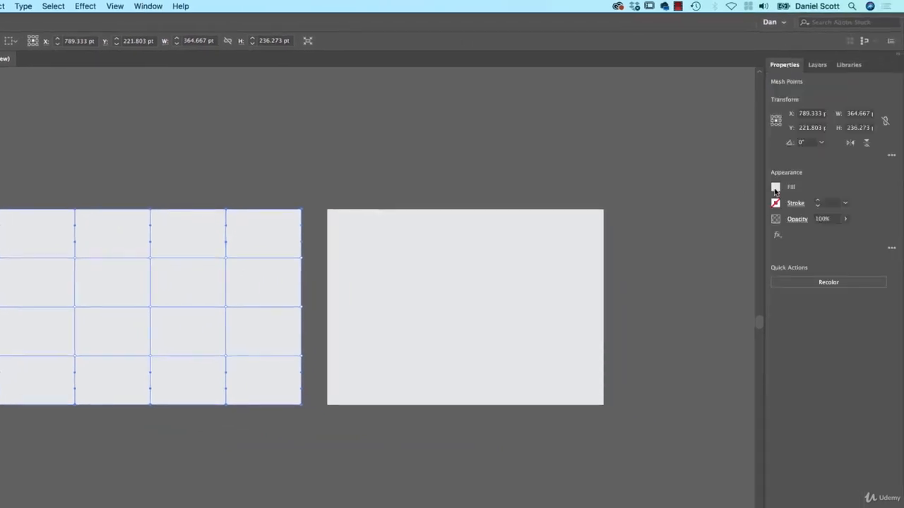
pyautogui.click(775, 188)
pyautogui.click(707, 208)
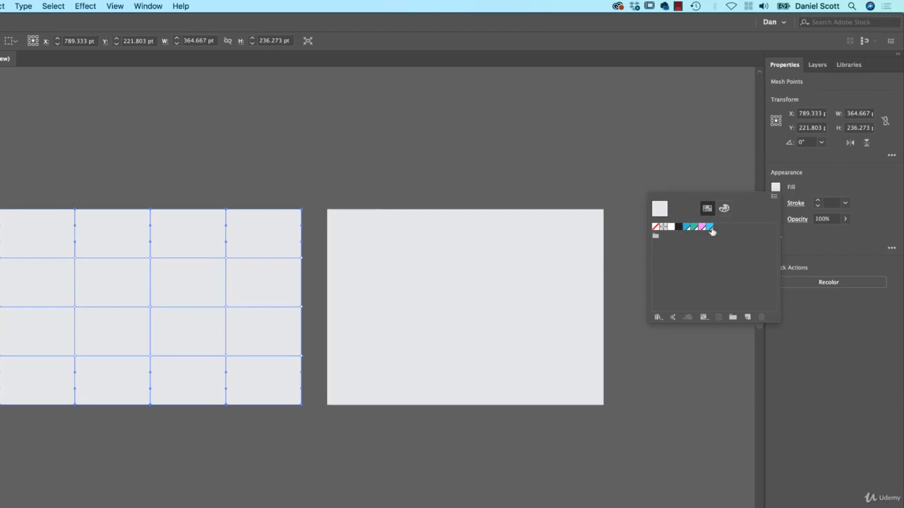
pyautogui.click(709, 226)
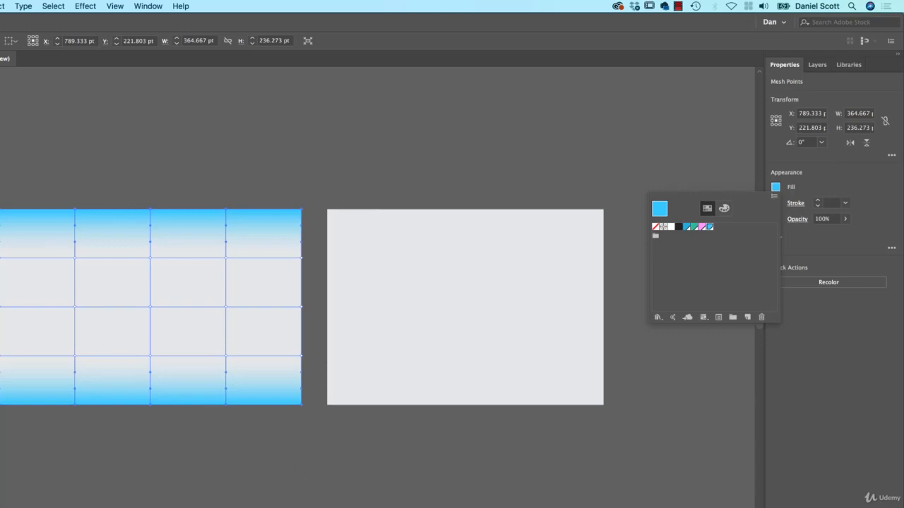
pyautogui.press('Escape')
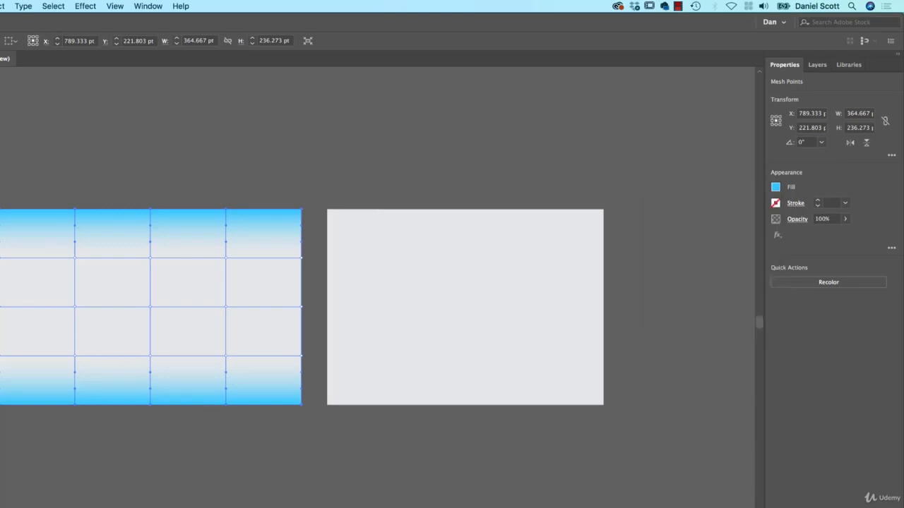
# Step: Select the three inner rows of mesh points and fill them with the green swatch
pyautogui.click(0, 299)
pyautogui.moveTo(0, 251); pyautogui.dragTo(309, 389)
pyautogui.click(775, 188)
pyautogui.click(694, 227)
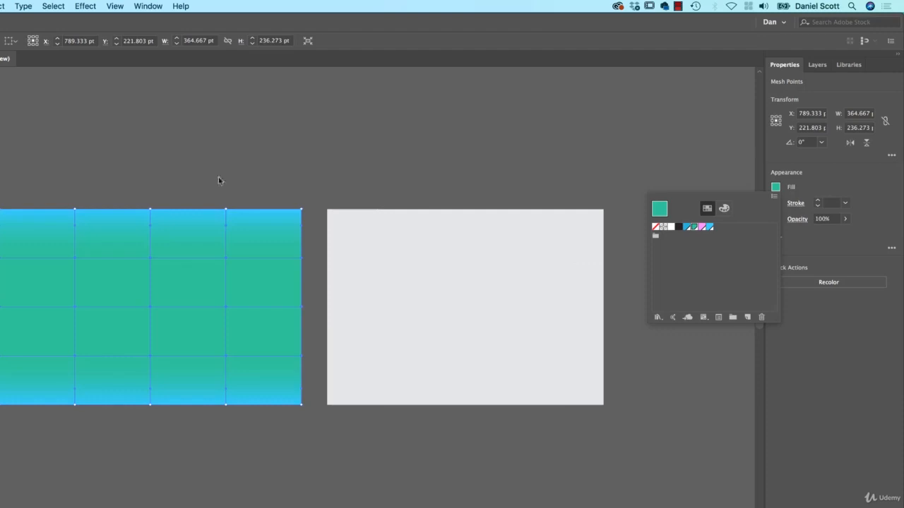
pyautogui.click(218, 179)
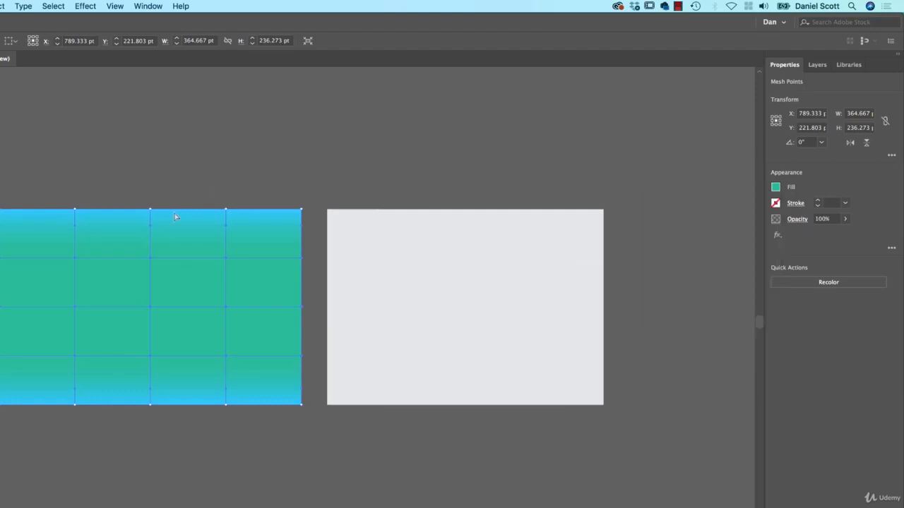
# Step: Fill the upper-middle and lower-right interior mesh points with the pink swatch
pyautogui.click(150, 258)
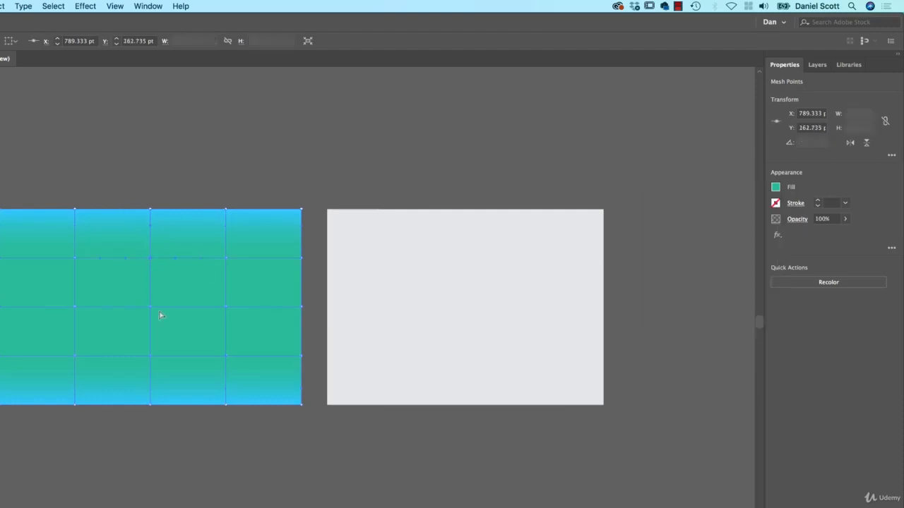
pyautogui.keyDown('shift'); pyautogui.click(227, 358); pyautogui.keyUp('shift')
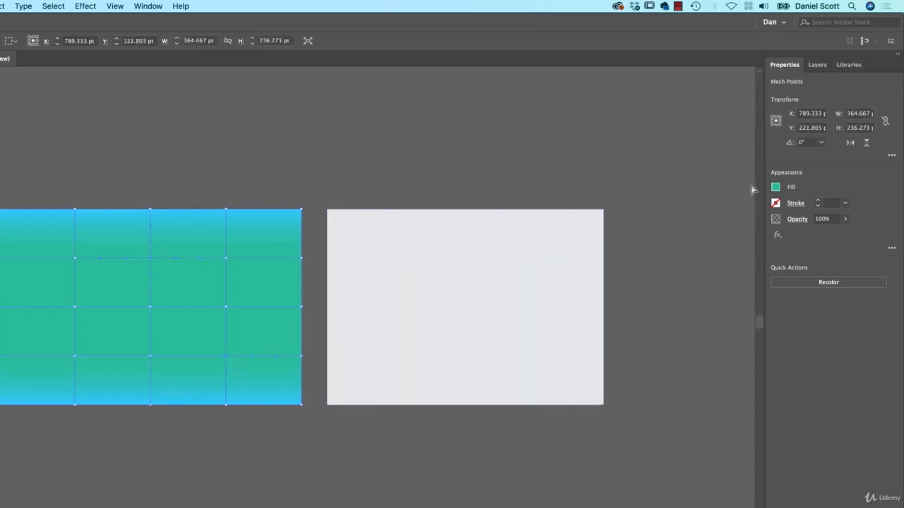
pyautogui.click(774, 189)
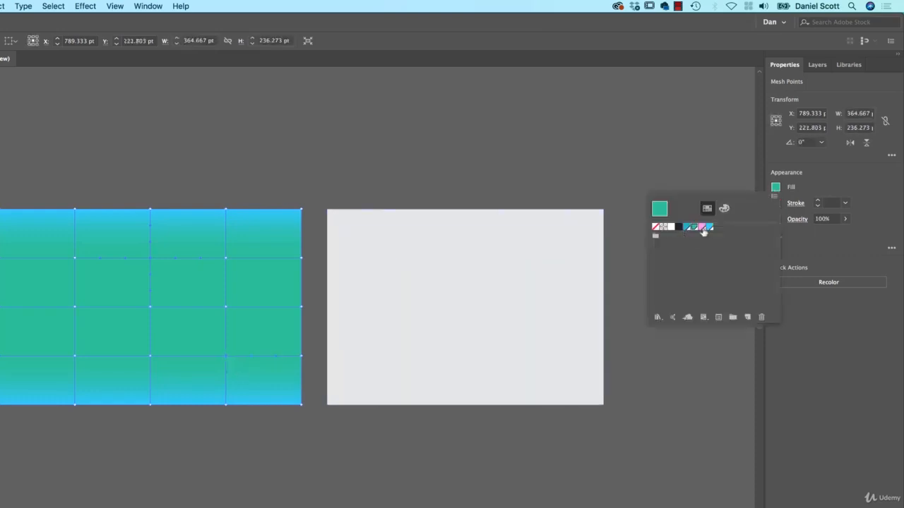
pyautogui.click(703, 227)
pyautogui.click(370, 173)
pyautogui.click(319, 204)
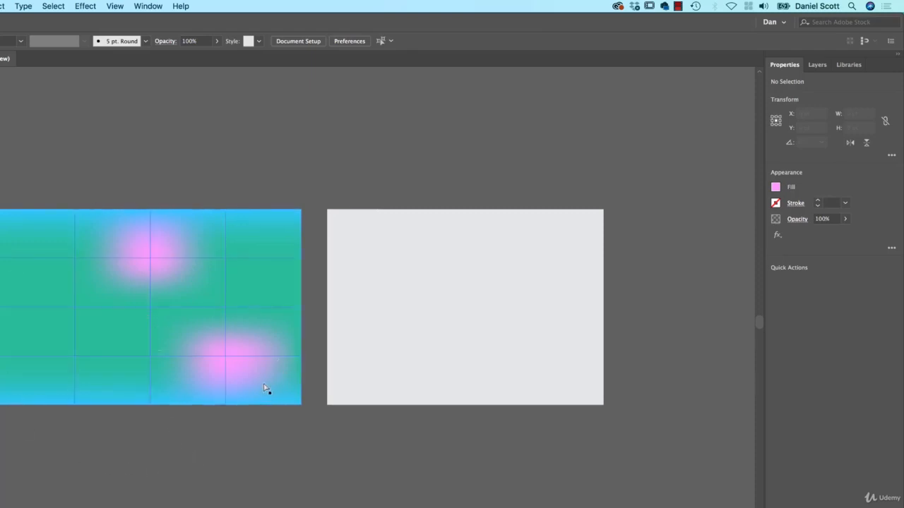
# Step: Move the lower pink mesh point closer to the mesh's lower-right corner
pyautogui.click(226, 307)
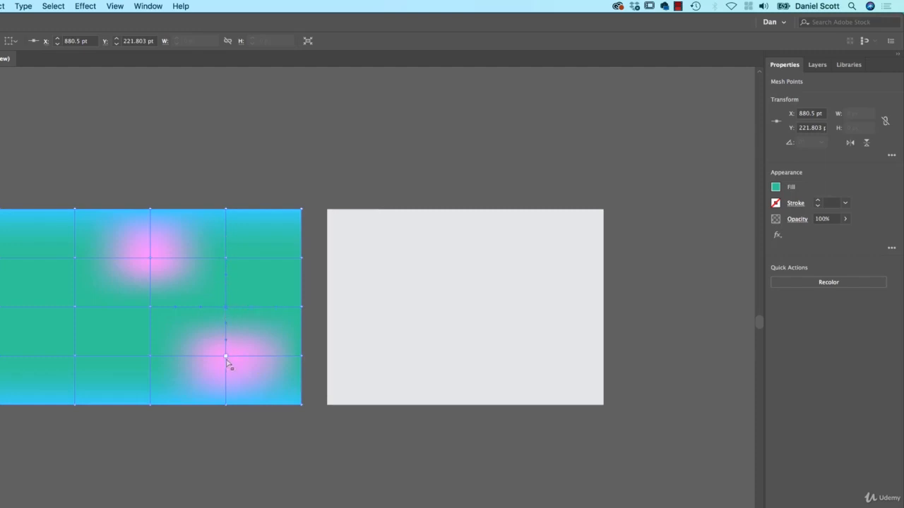
pyautogui.moveTo(226, 356); pyautogui.dragTo(266, 369)
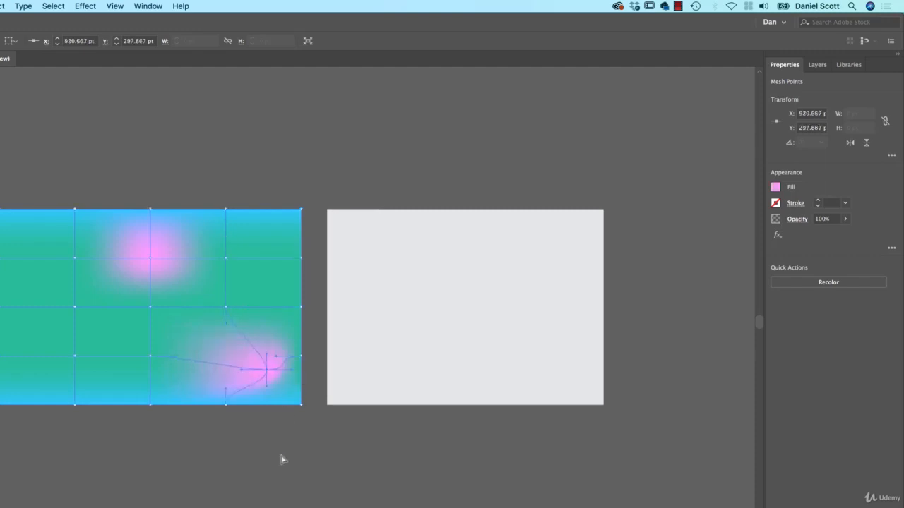
pyautogui.click(280, 459)
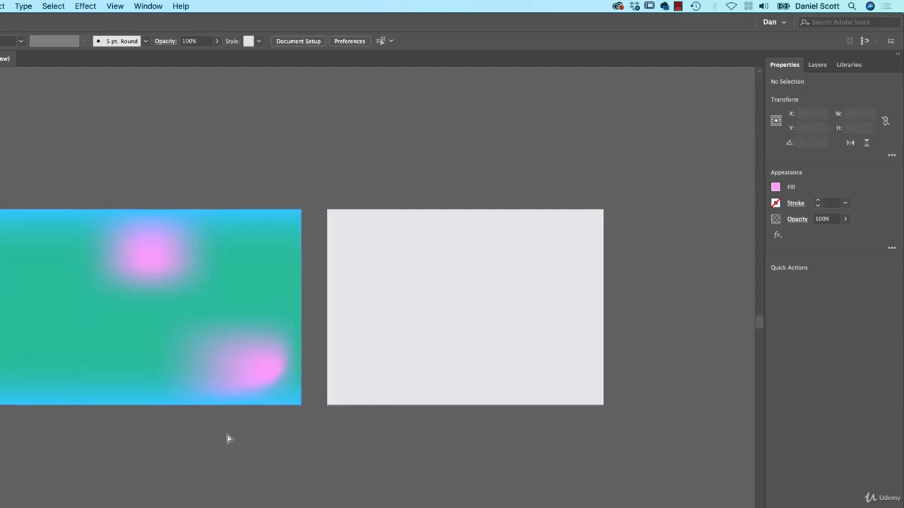
# Step: Tilt the direction handles of the mesh point above the lower pink spot and fill that point with the black swatch
pyautogui.click(226, 309)
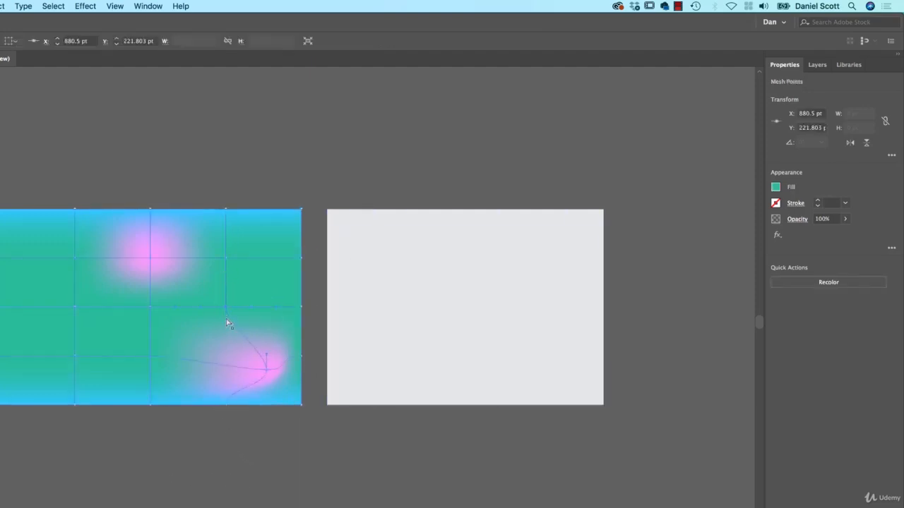
pyautogui.moveTo(251, 309); pyautogui.dragTo(250, 294)
pyautogui.click(775, 188)
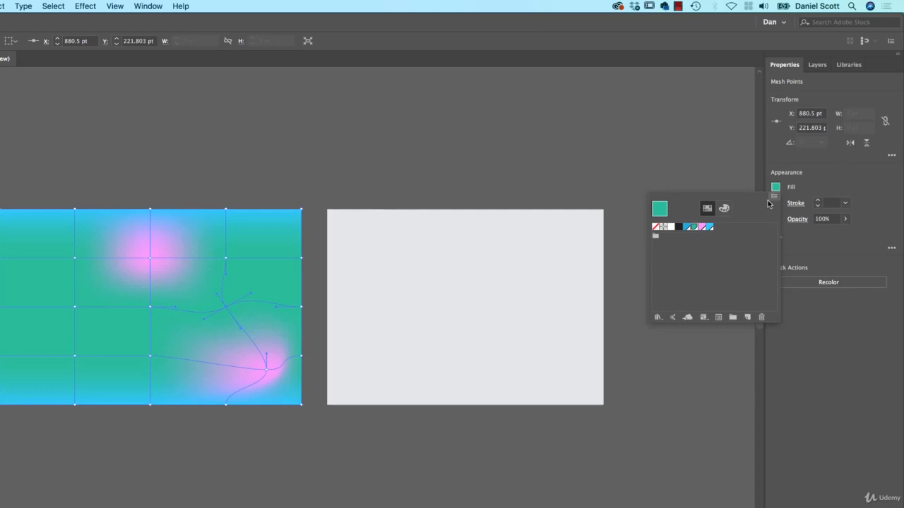
pyautogui.click(680, 227)
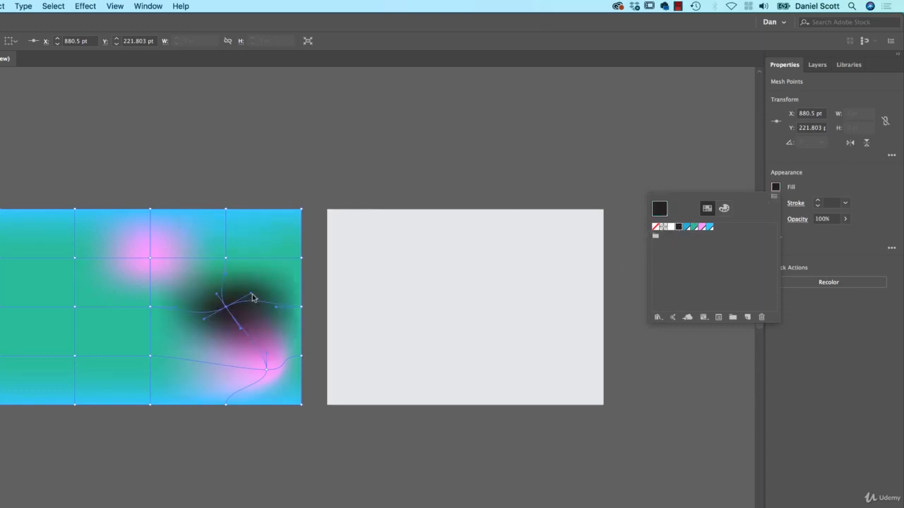
# Step: Lengthen the direction handles around the black mesh point to spread its colour outward, and deselect the mesh
pyautogui.click(250, 295)
pyautogui.moveTo(252, 296); pyautogui.dragTo(289, 268)
pyautogui.moveTo(216, 300); pyautogui.dragTo(182, 268)
pyautogui.moveTo(203, 326); pyautogui.dragTo(166, 346)
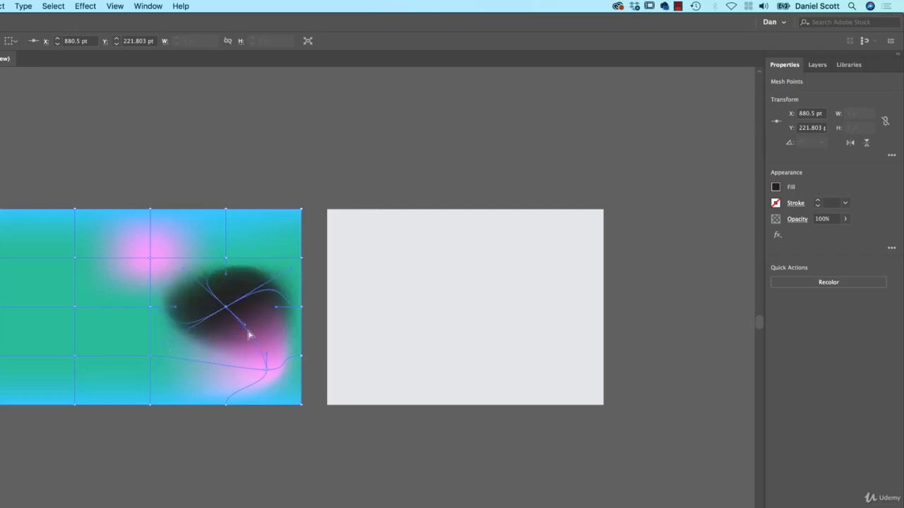
pyautogui.moveTo(244, 324); pyautogui.dragTo(309, 355)
pyautogui.click(311, 462)
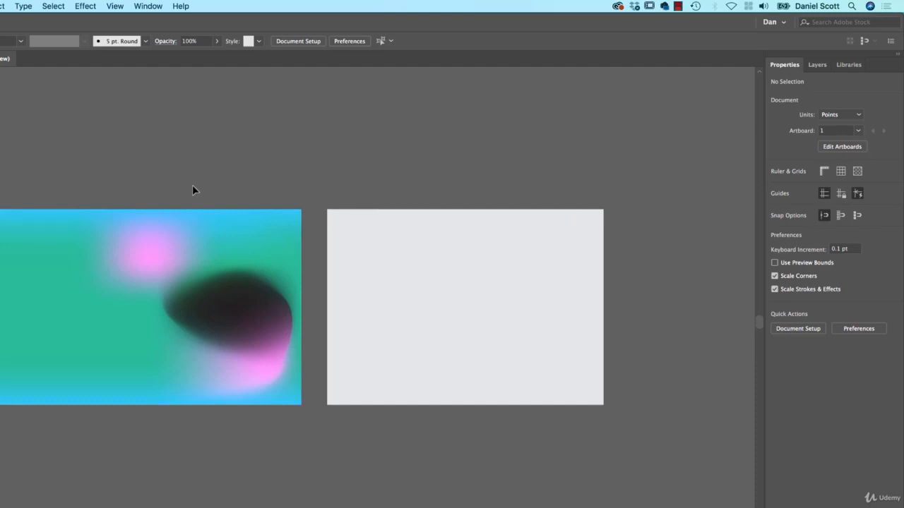
# Step: Move both mesh rectangles together to the empty canvas above the artboard and deselect them
pyautogui.hscroll(-10, 55, 204)
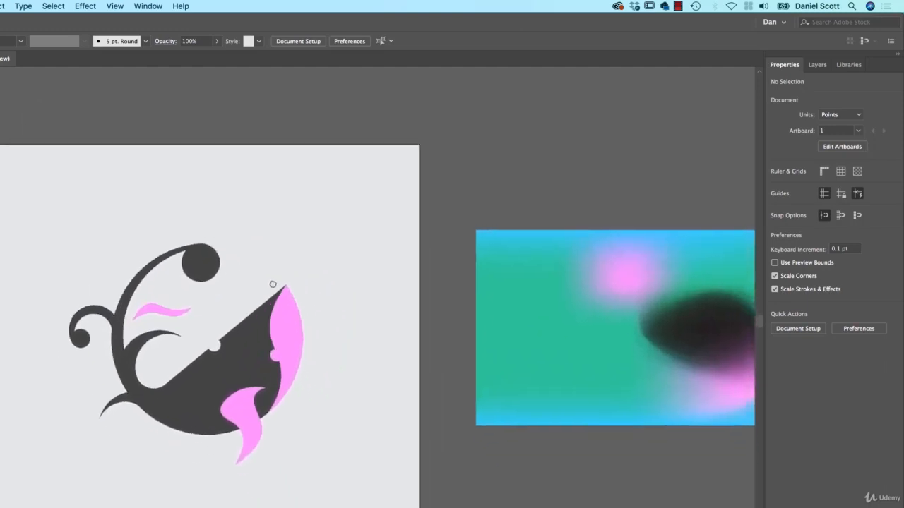
pyautogui.click(244, 365)
pyautogui.click(487, 213)
pyautogui.press('super+alt+0')
pyautogui.moveTo(419, 230); pyautogui.dragTo(224, 180)
pyautogui.click(410, 210)
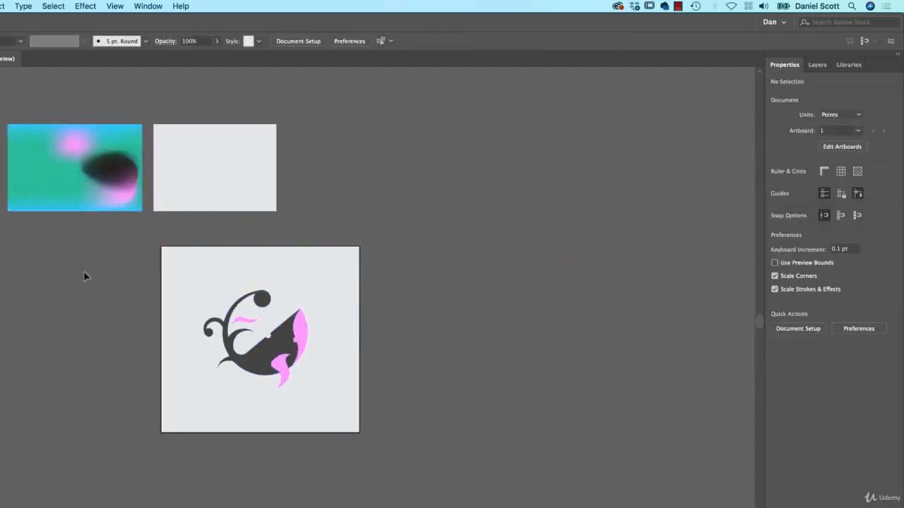
# Step: Duplicate Artboard 1 together with its whale artwork onto the empty canvas beside it, aligned at the same height
pyautogui.hotkey('shift', 'o')
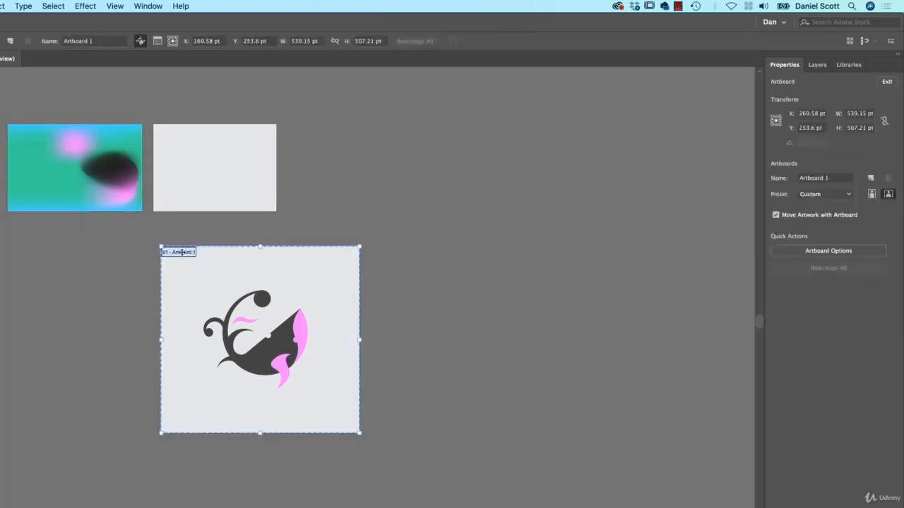
pyautogui.moveTo(180, 255); pyautogui.dragTo(417, 248)
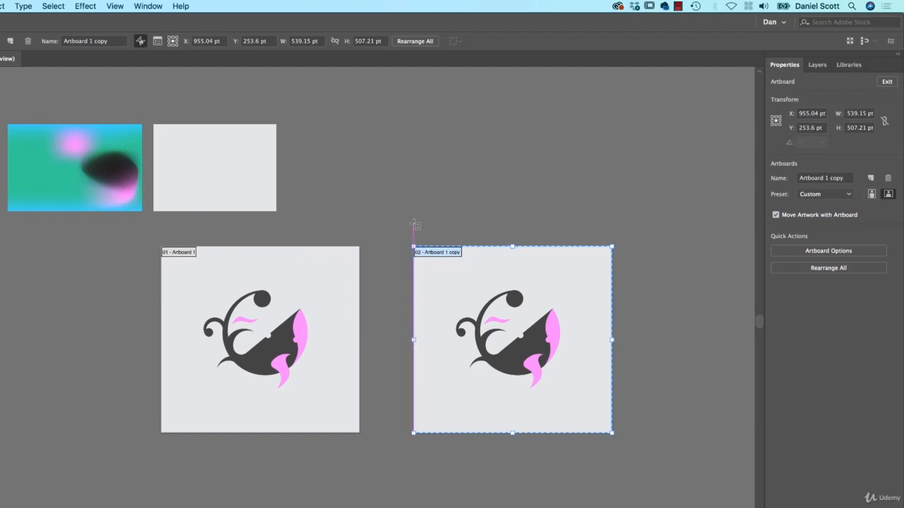
pyautogui.press('Escape')
# Step: Add a first gradient mesh point to the copied whale's dark body, near the upper part of the pink belly
pyautogui.moveTo(459, 199); pyautogui.dragTo(91, 118)
pyautogui.press('super+=')
pyautogui.press('super+=')
pyautogui.click(269, 338)
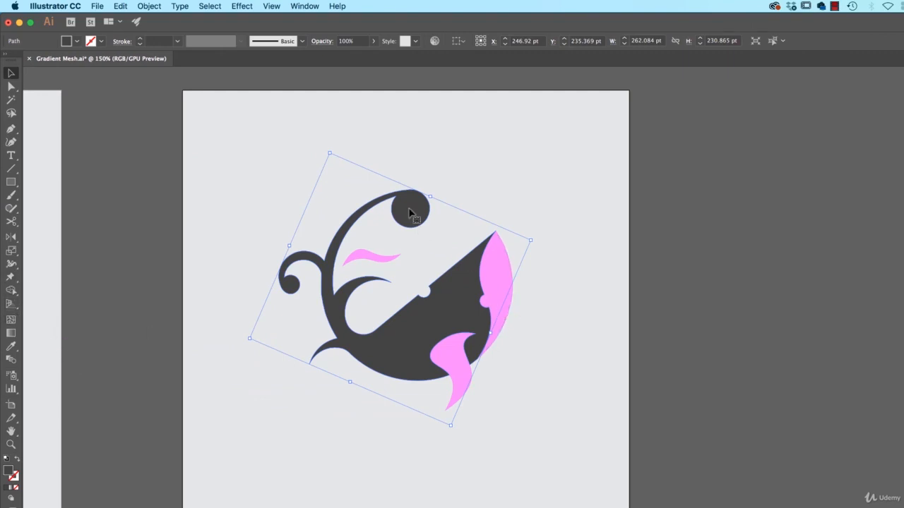
pyautogui.click(11, 321)
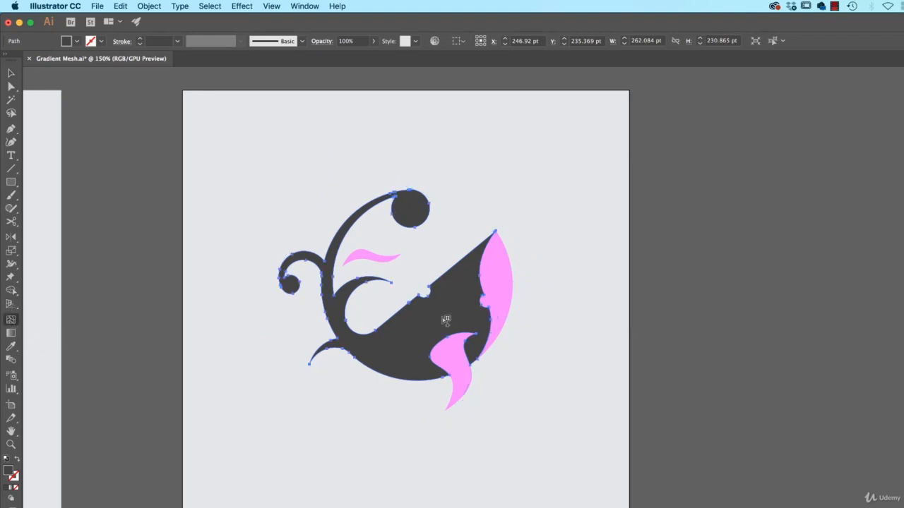
pyautogui.click(476, 291)
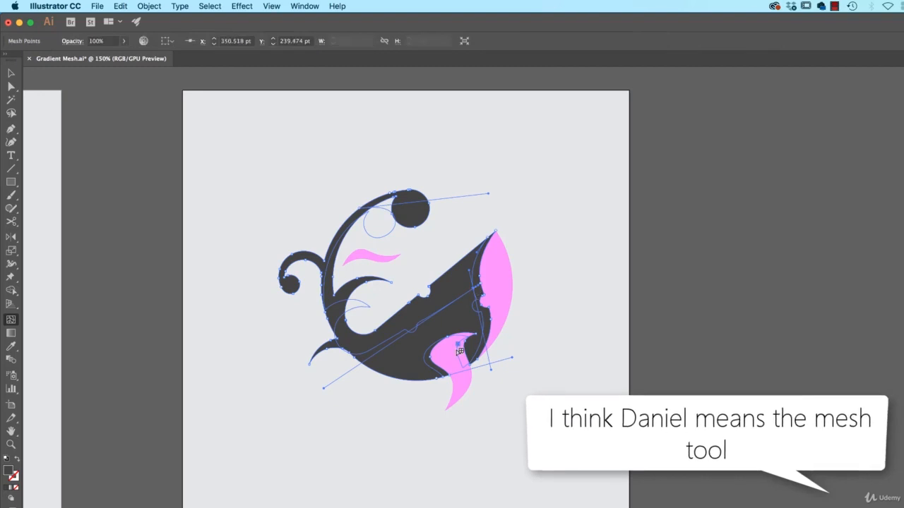
# Step: Add further mesh points down the dark body, following the curved edge of the pink belly to its lower tip
pyautogui.press('super+equal')
pyautogui.press('super+equal')
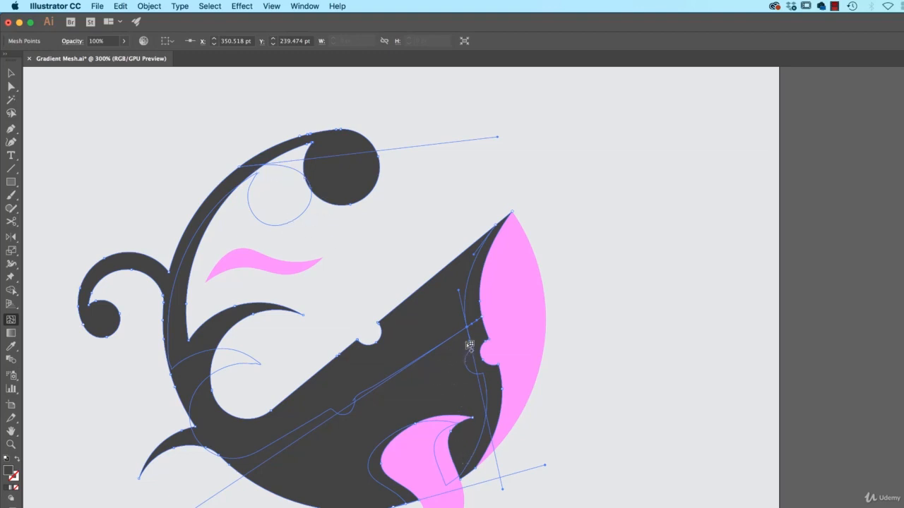
pyautogui.click(480, 370)
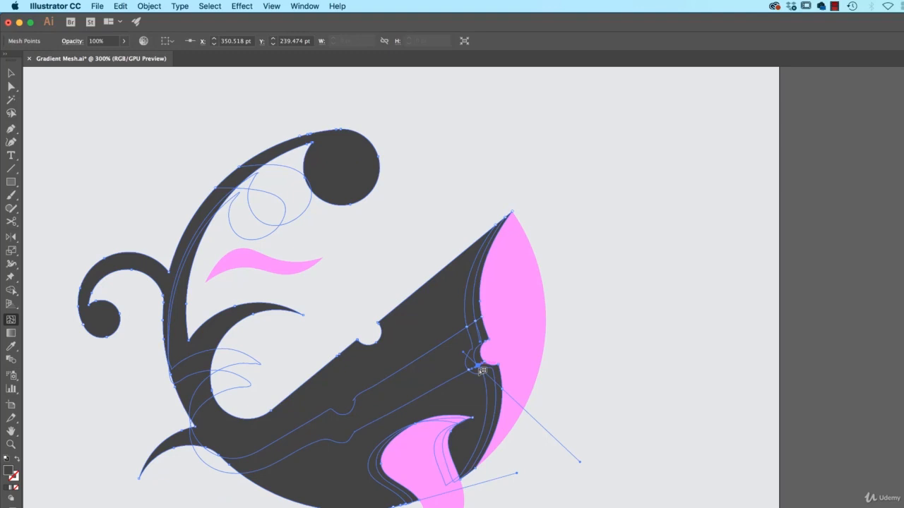
pyautogui.click(483, 405)
pyautogui.click(484, 429)
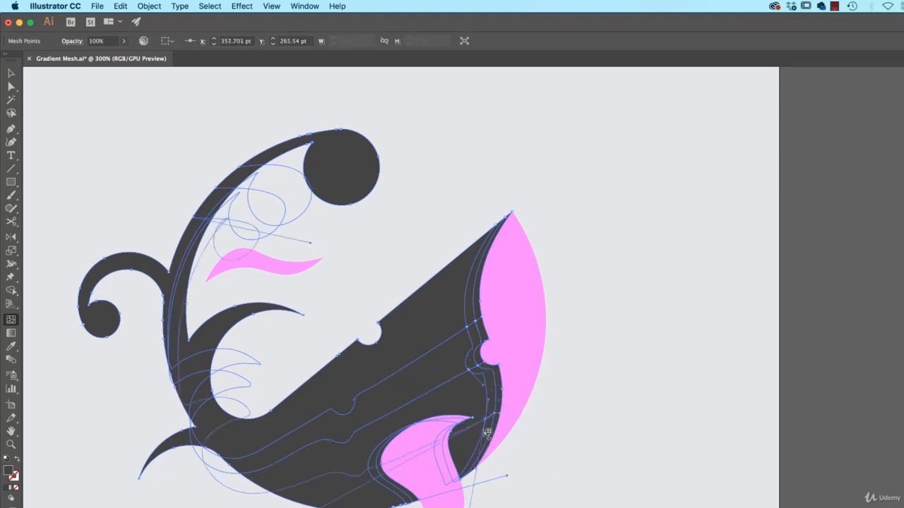
pyautogui.click(473, 447)
pyautogui.click(468, 465)
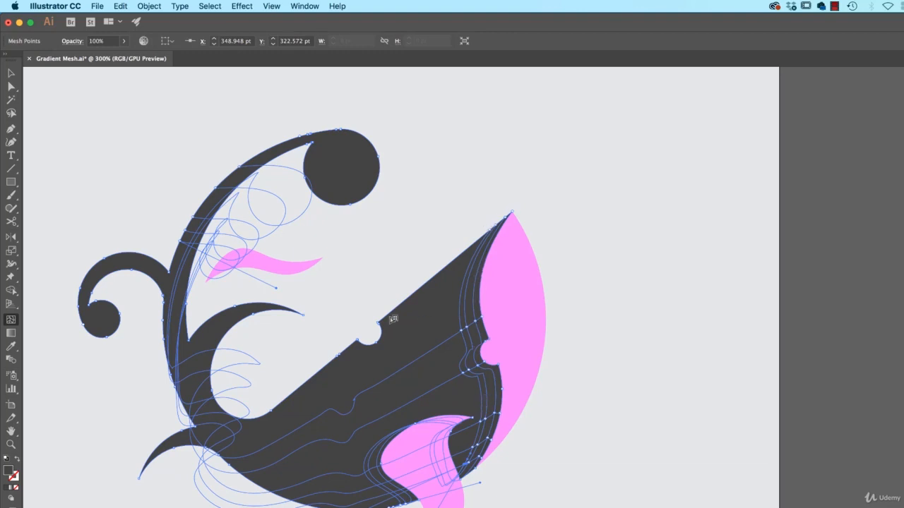
# Step: Select the mesh points along the pink belly's edge together, fill them with the green swatch and deselect the artwork
pyautogui.press('a')
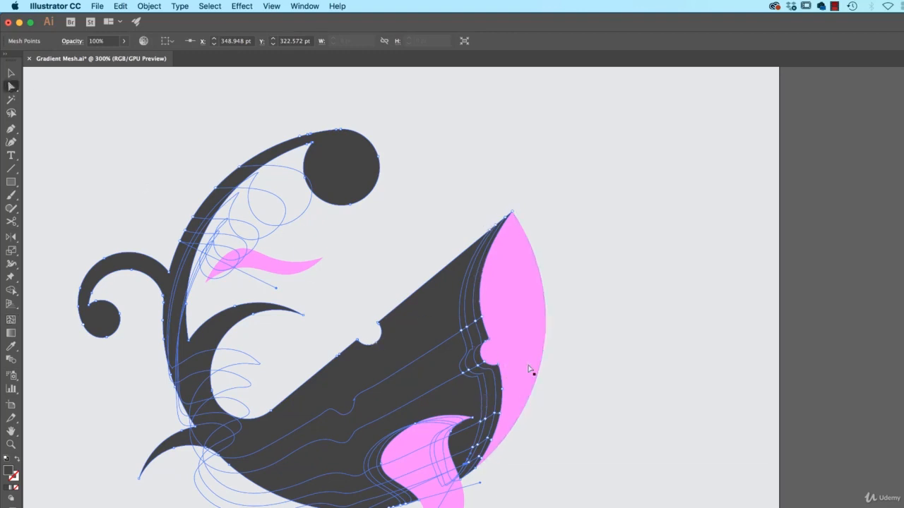
pyautogui.press('super+shift+a')
pyautogui.click(468, 326)
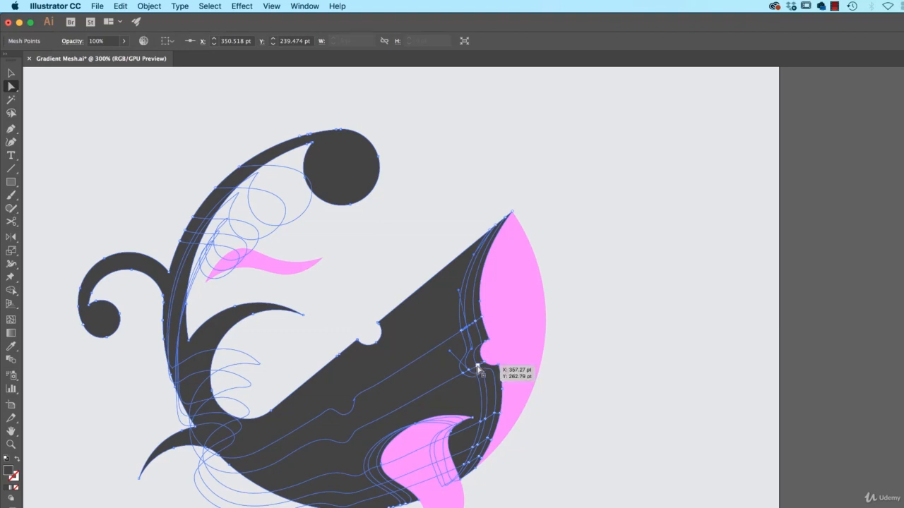
pyautogui.click(491, 399)
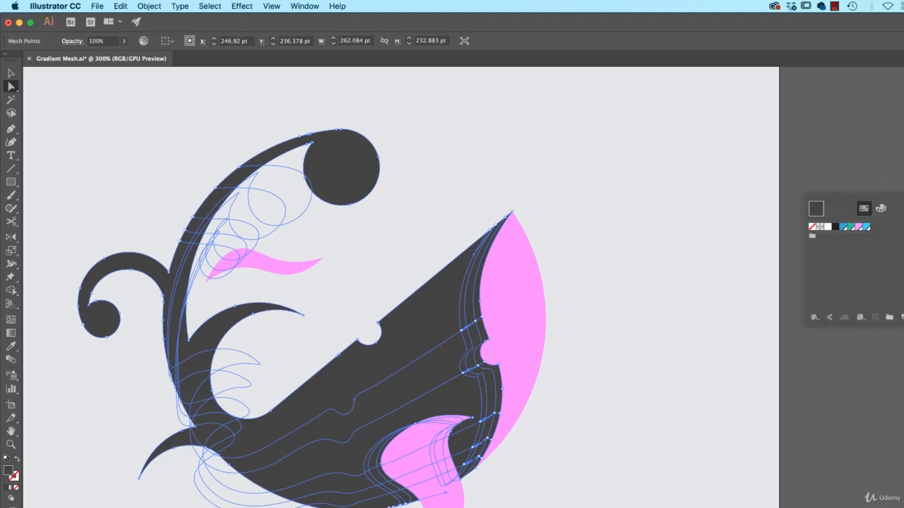
pyautogui.click(849, 227)
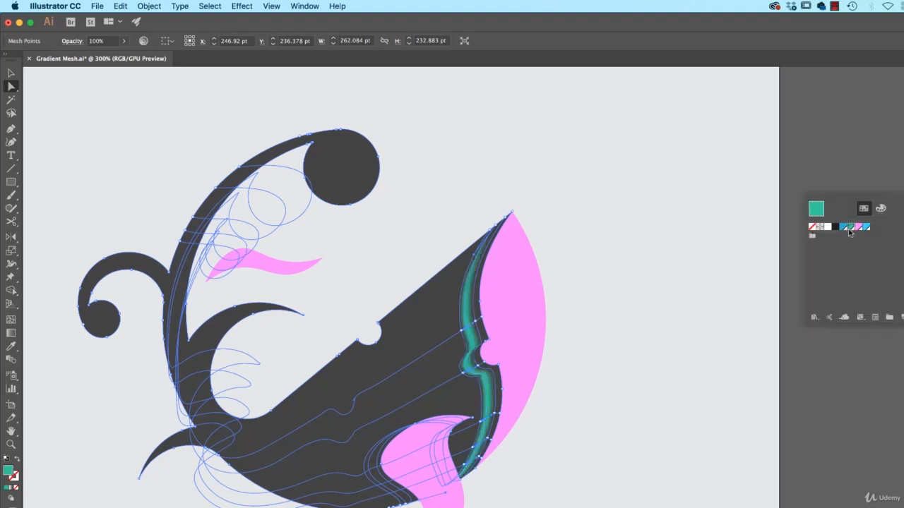
pyautogui.click(659, 330)
pyautogui.click(632, 336)
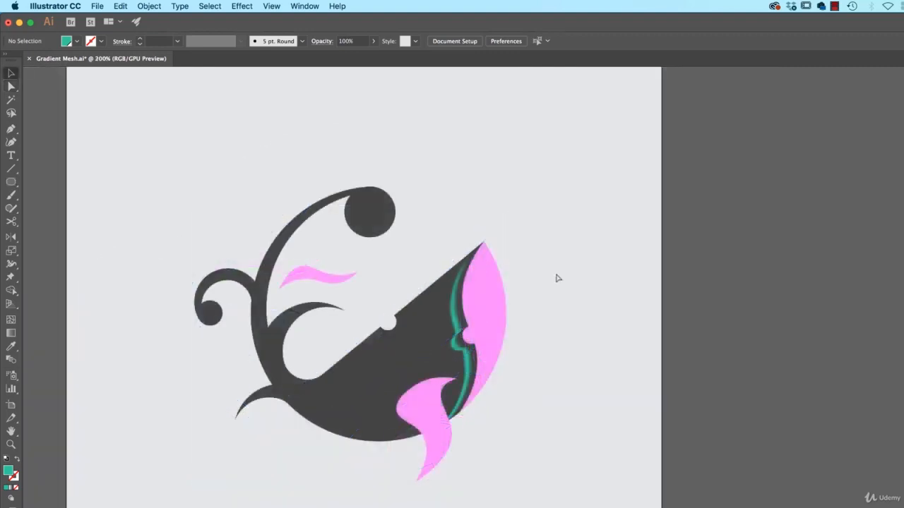
# Step: Duplicate the original, unmeshed artboard with its artwork to the empty canvas beyond the first copy
pyautogui.press('super+minus')
pyautogui.press('super+minus')
pyautogui.press('super+minus')
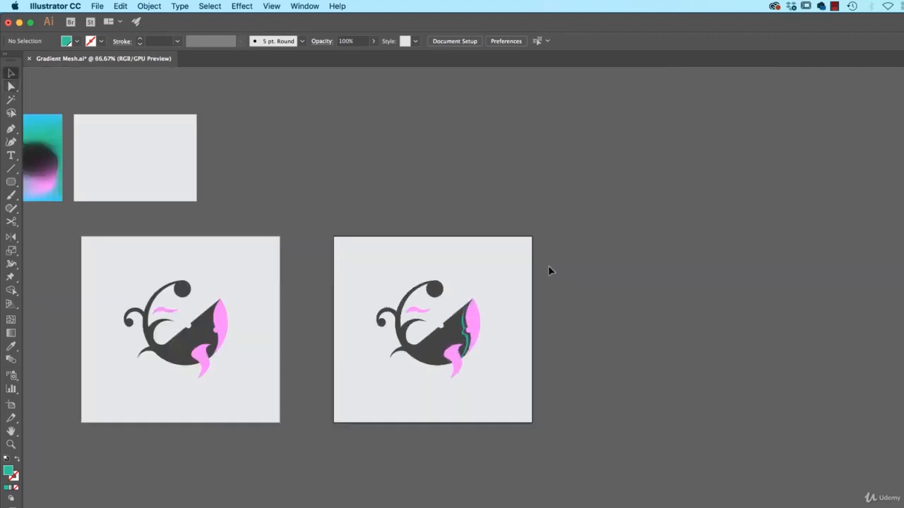
pyautogui.click(122, 275)
pyautogui.press('v')
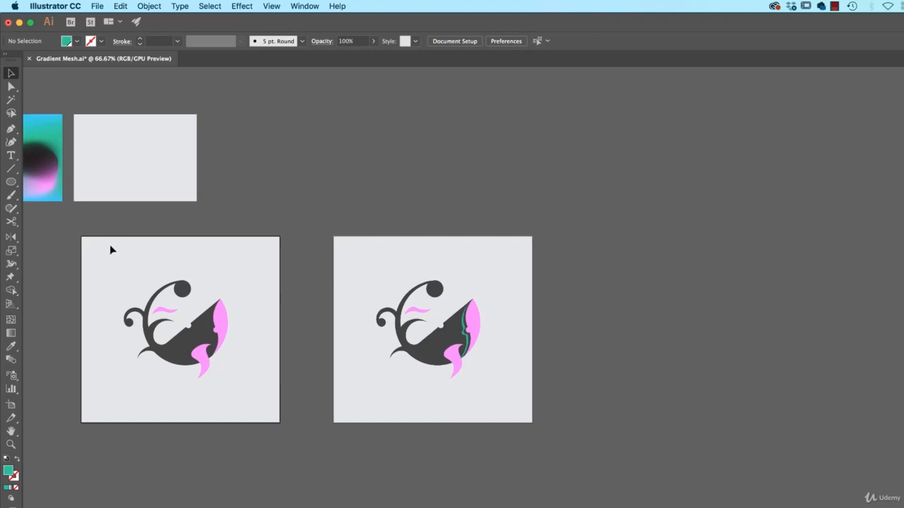
pyautogui.hotkey('shift', 'o')
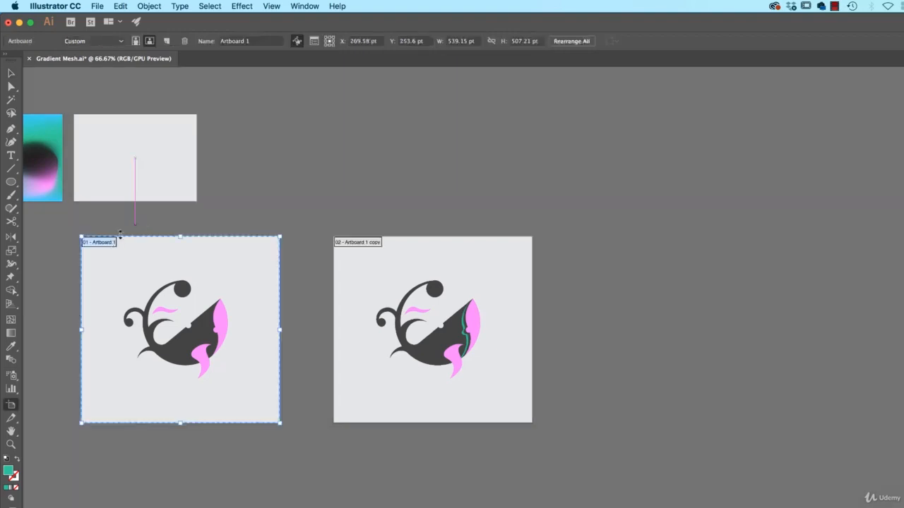
pyautogui.moveTo(106, 242); pyautogui.dragTo(622, 249)
pyautogui.press('v')
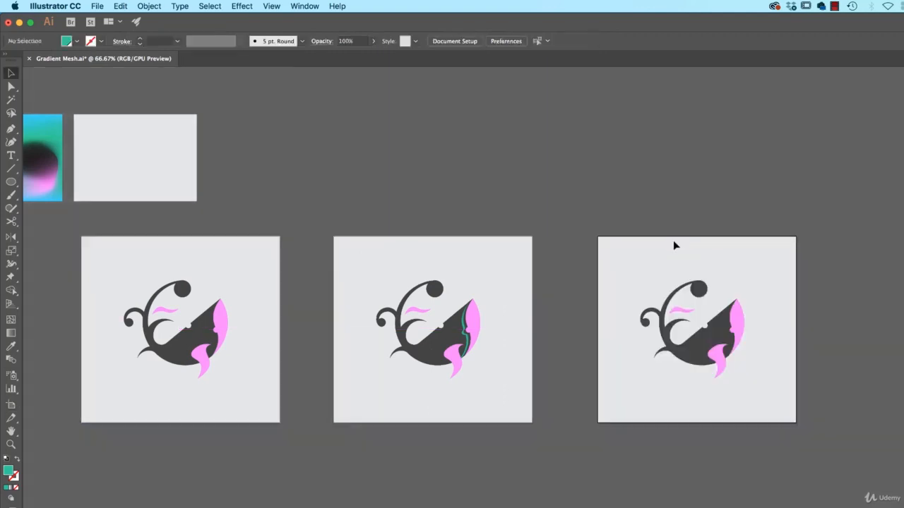
pyautogui.press('super+1')
pyautogui.moveTo(726, 253); pyautogui.dragTo(211, 280)
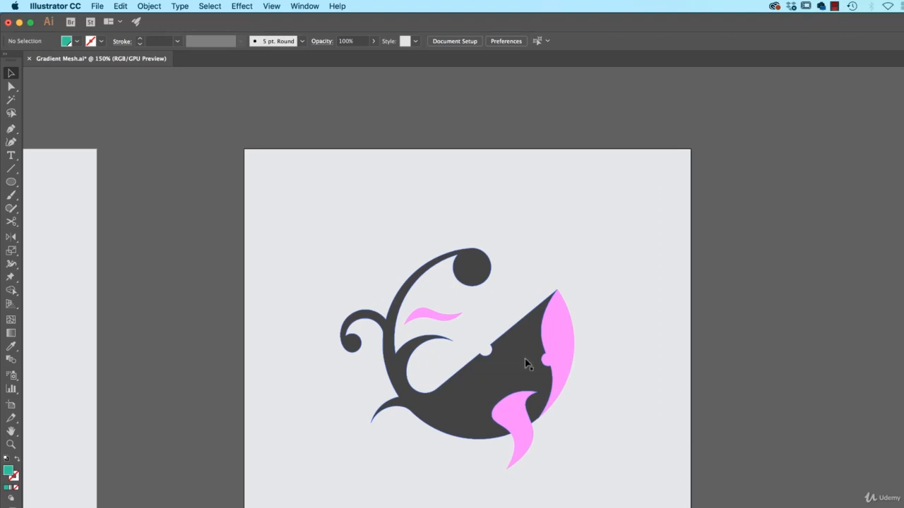
pyautogui.click(10, 185)
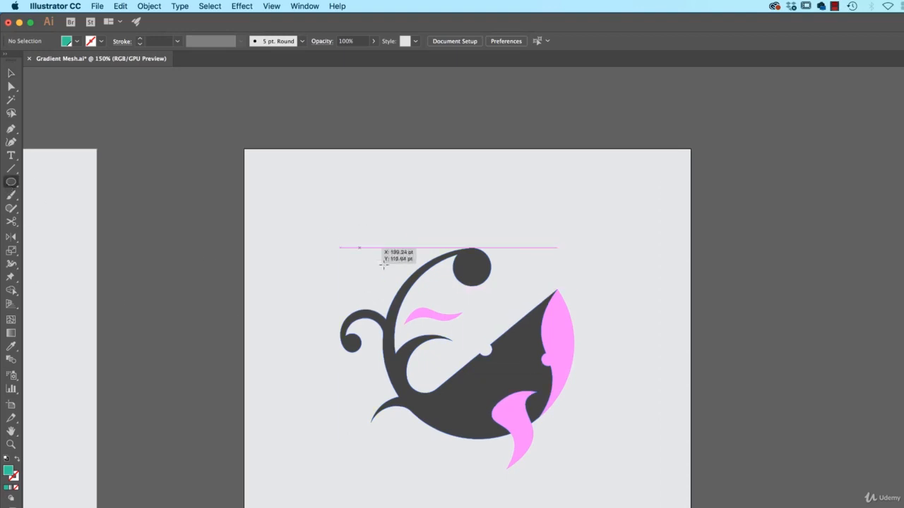
pyautogui.moveTo(340, 232); pyautogui.dragTo(593, 470)
pyautogui.press('v')
pyautogui.moveTo(545, 414); pyautogui.dragTo(533, 414)
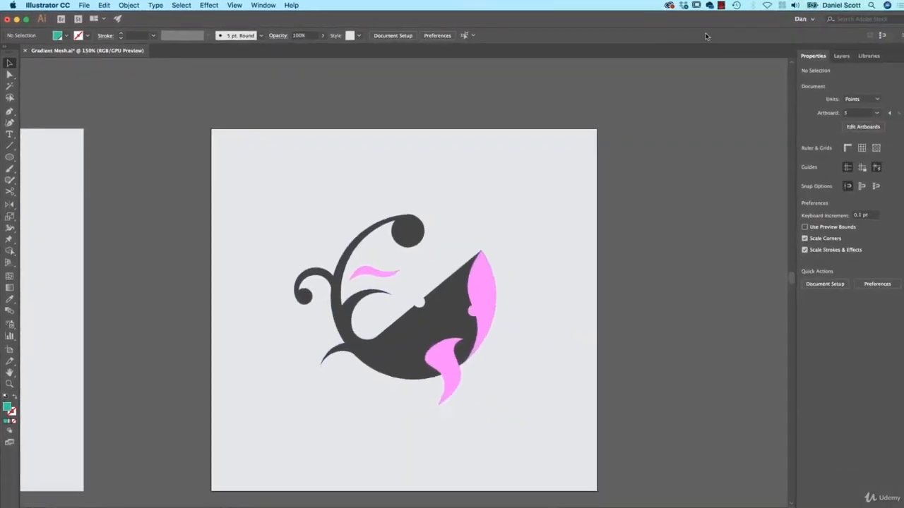
# Step: Rename the layer that holds the whale artwork, Layer 1, as Whale
pyautogui.click(830, 55)
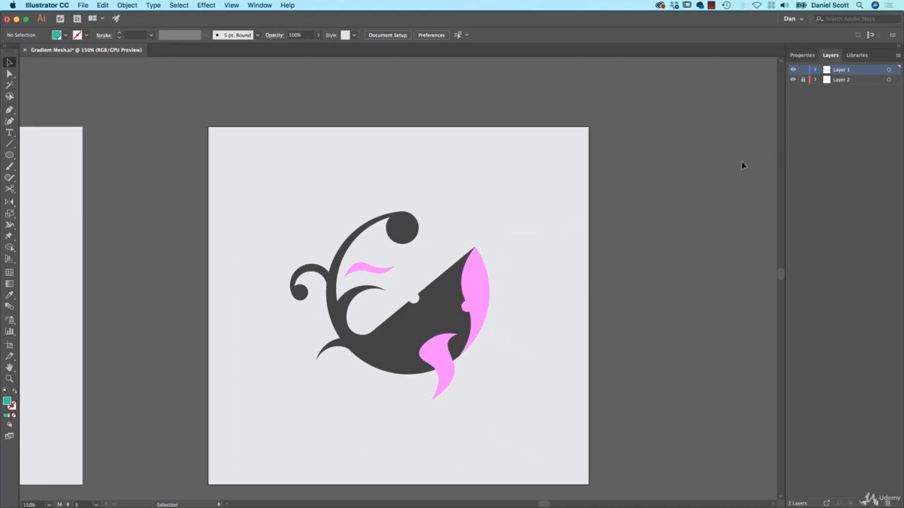
pyautogui.doubleClick(842, 71)
pyautogui.write('Whale')
pyautogui.press('Return')
# Step: Create a new layer, place it directly beneath the Whale layer and name it Gradient
pyautogui.click(876, 503)
pyautogui.moveTo(848, 72); pyautogui.dragTo(846, 88)
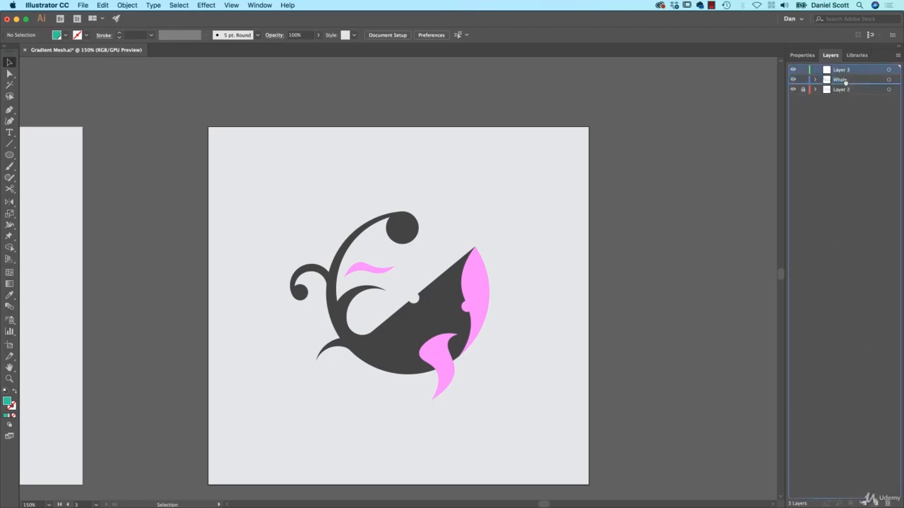
pyautogui.doubleClick(842, 80)
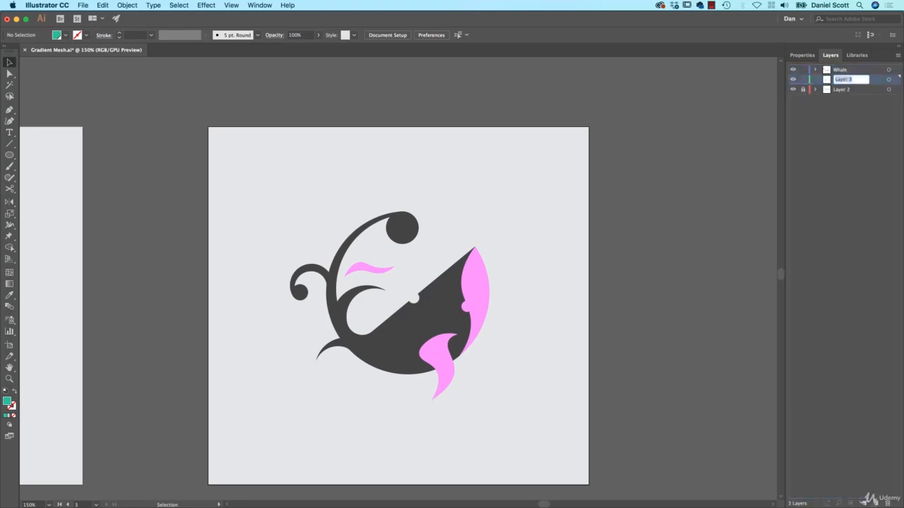
pyautogui.write('Gradient')
pyautogui.press('Return')
# Step: Draw a green circle about 328 pt in diameter on the Gradient layer, centre it behind the whale and deselect it
pyautogui.click(9, 154)
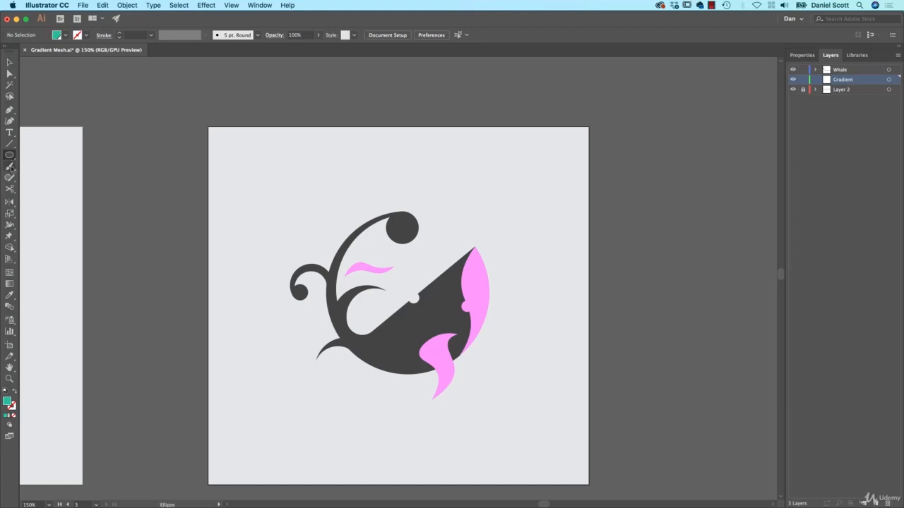
pyautogui.moveTo(280, 192); pyautogui.dragTo(511, 382)
pyautogui.press('v')
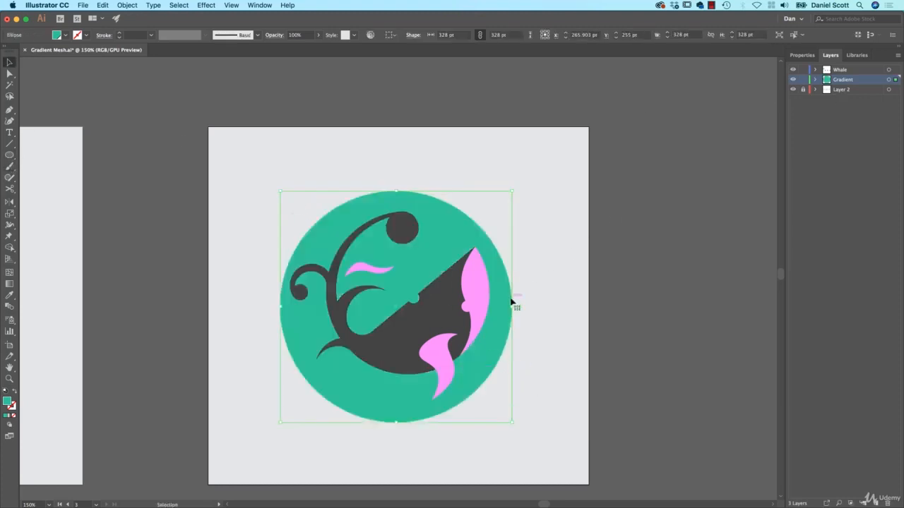
pyautogui.moveTo(504, 292); pyautogui.dragTo(506, 289)
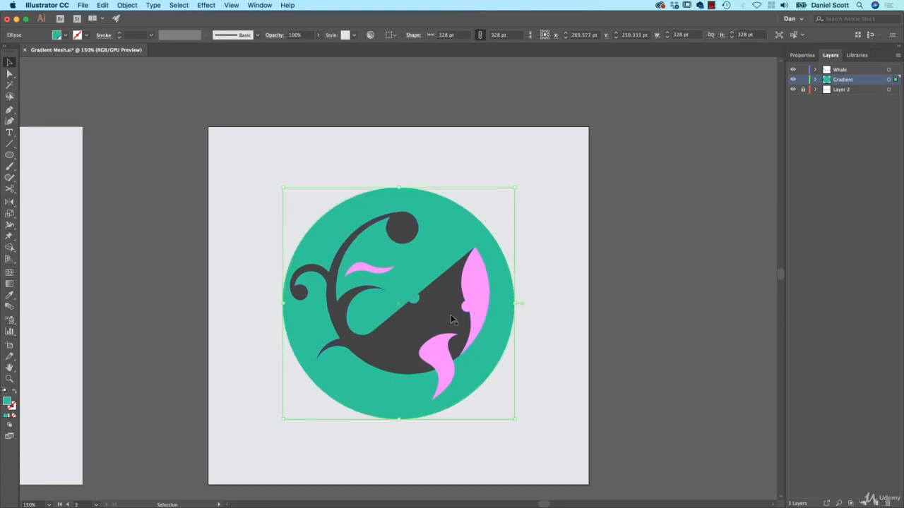
pyautogui.click(557, 285)
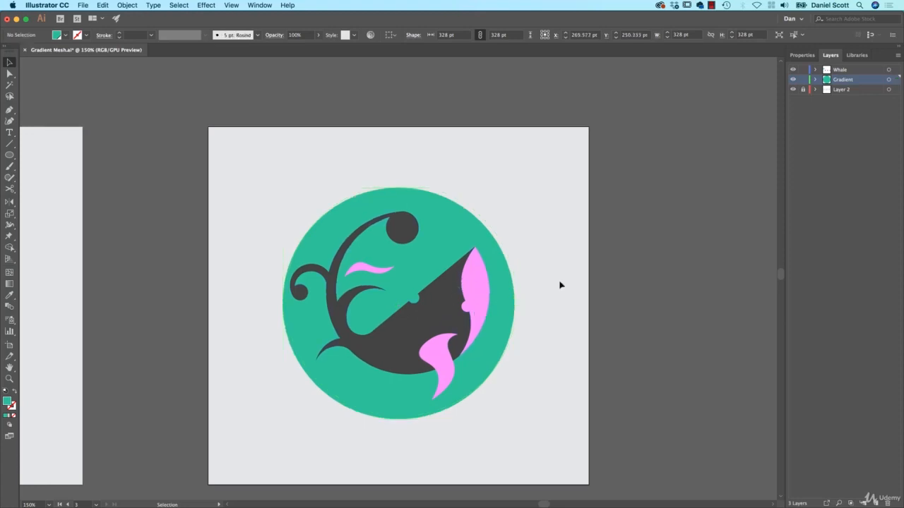
# Step: Lock the Whale layer and display only that layer in outline mode, keeping the green circle in full preview
pyautogui.press('super+y')
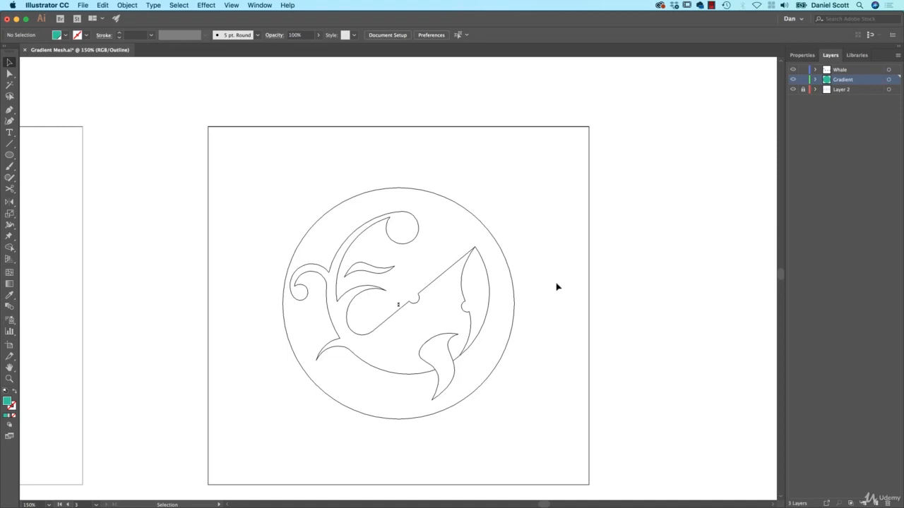
pyautogui.press('super+y')
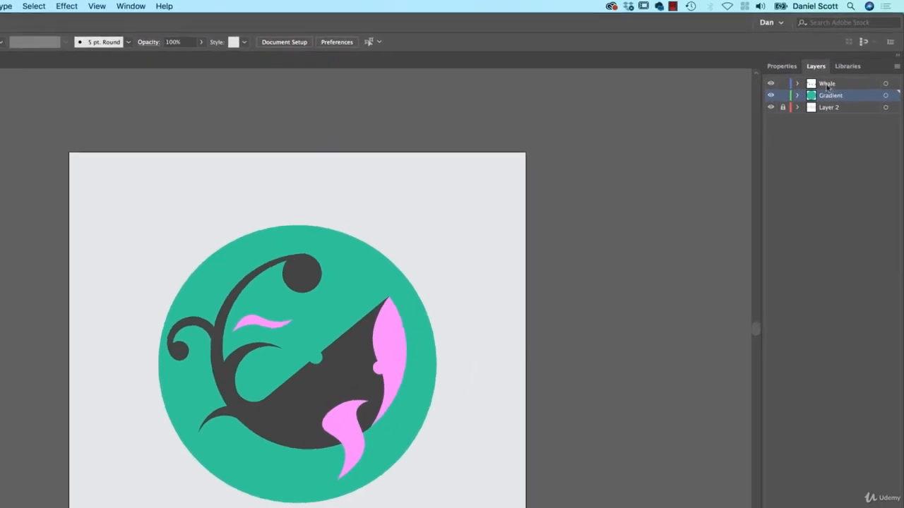
pyautogui.click(782, 83)
pyautogui.keyDown('super'); pyautogui.click(770, 84); pyautogui.keyUp('super')
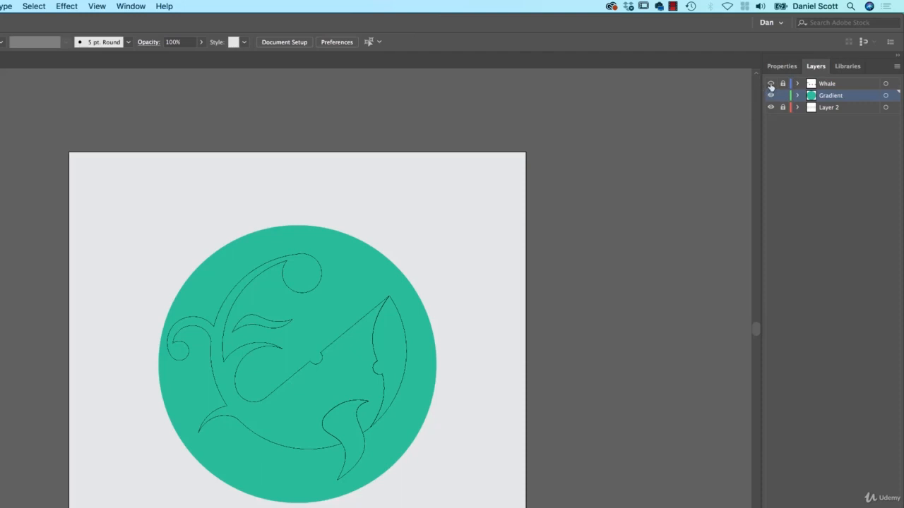
pyautogui.keyDown('super'); pyautogui.click(770, 85); pyautogui.keyUp('super')
pyautogui.keyDown('super'); pyautogui.click(770, 85); pyautogui.keyUp('super')
# Step: Add a first mesh point to the green circle with the Mesh tool, in the area between the whale's diagonal edge and its mouth shape
pyautogui.click(357, 271)
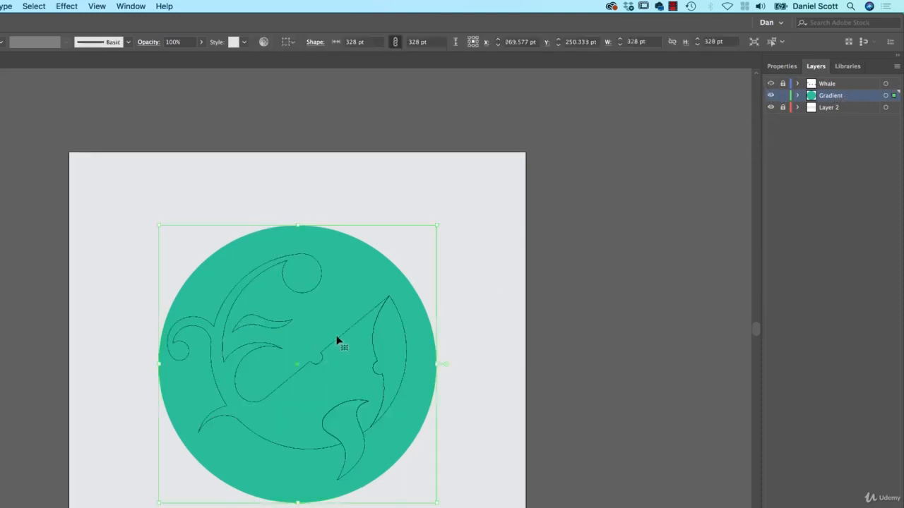
pyautogui.press('super+plus')
pyautogui.press('super+plus')
pyautogui.press('super+plus')
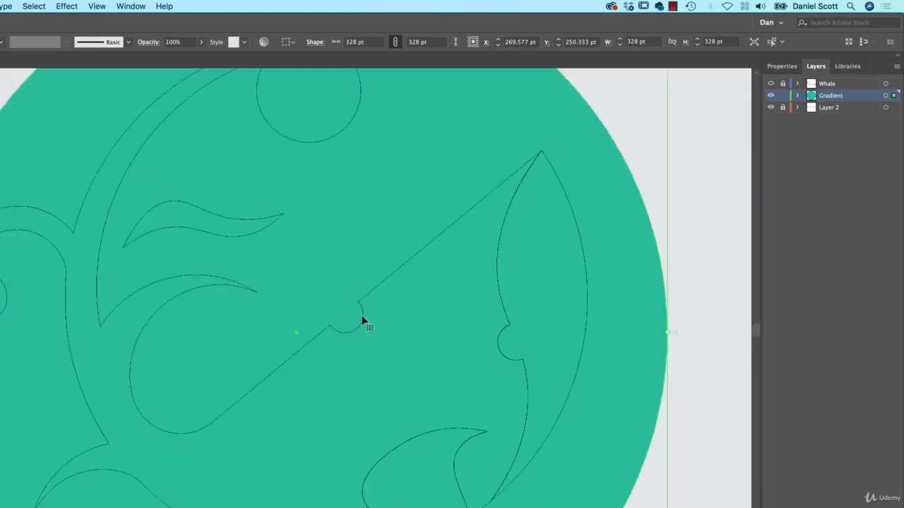
pyautogui.press('super+minus')
pyautogui.press('space')
pyautogui.moveTo(350, 284); pyautogui.dragTo(294, 272)
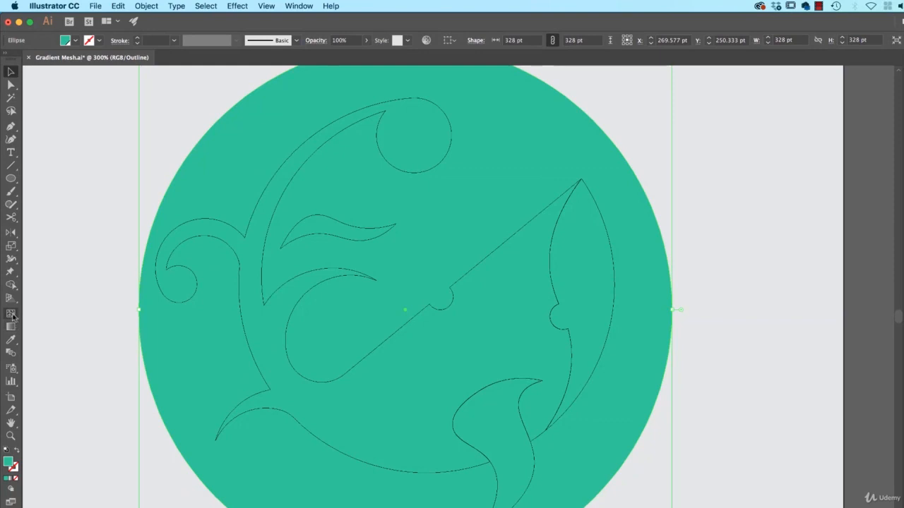
pyautogui.click(12, 316)
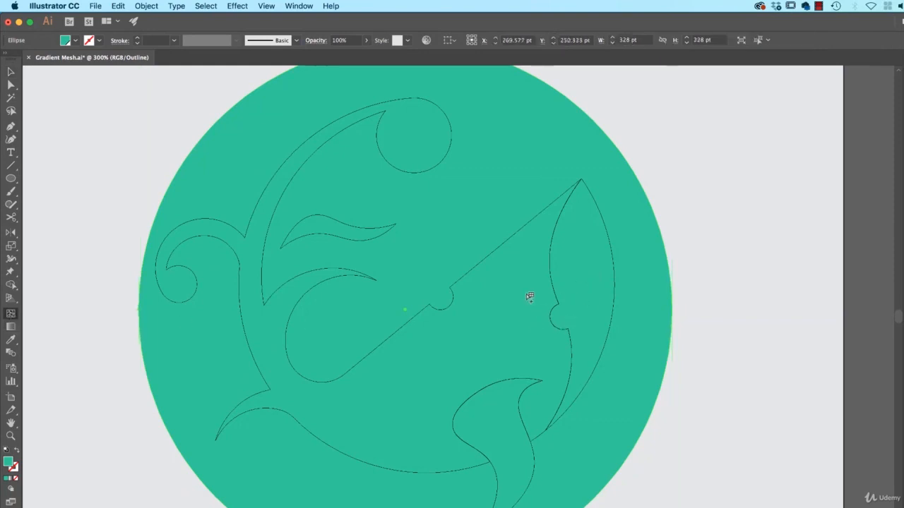
pyautogui.click(523, 324)
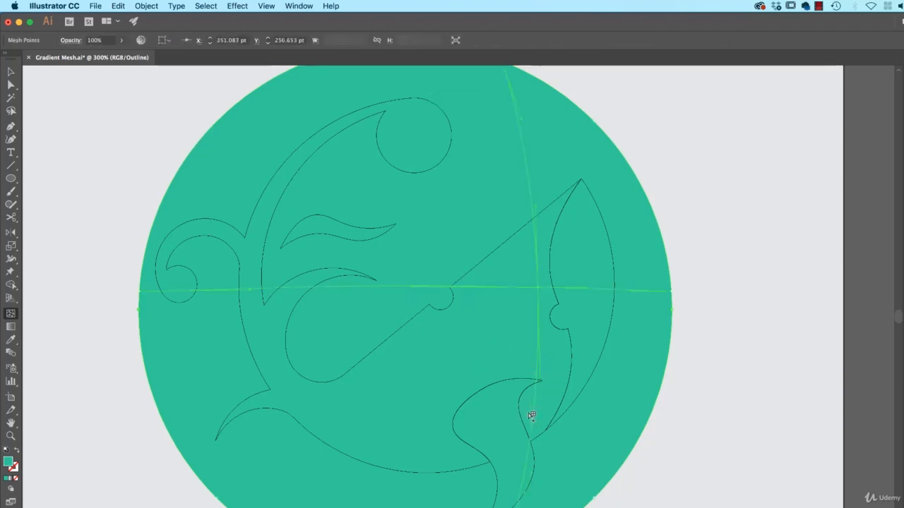
# Step: Move the new mesh point to about X 354, Y 269 pt and adjust its vertical handles so the mesh line bends along the whale's mouth
pyautogui.press('a')
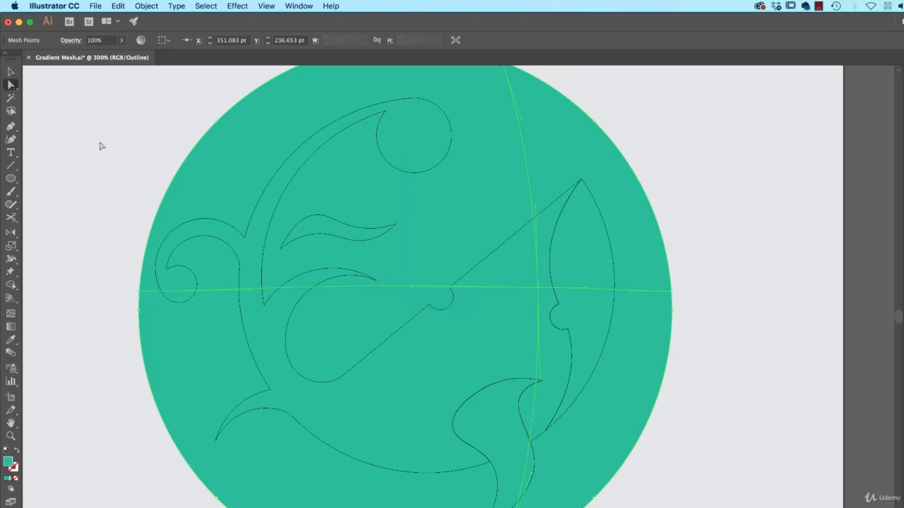
pyautogui.moveTo(539, 379); pyautogui.dragTo(557, 381)
pyautogui.moveTo(534, 297); pyautogui.dragTo(533, 305)
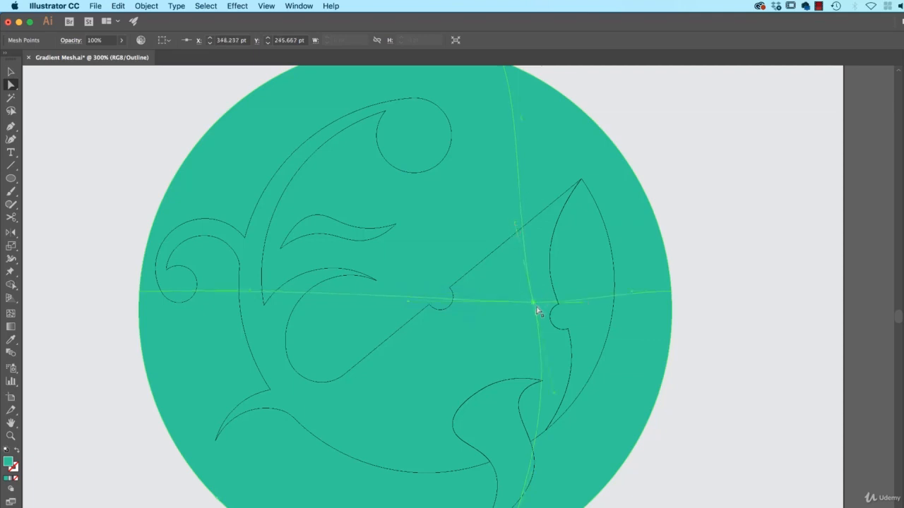
pyautogui.moveTo(538, 314); pyautogui.dragTo(544, 346)
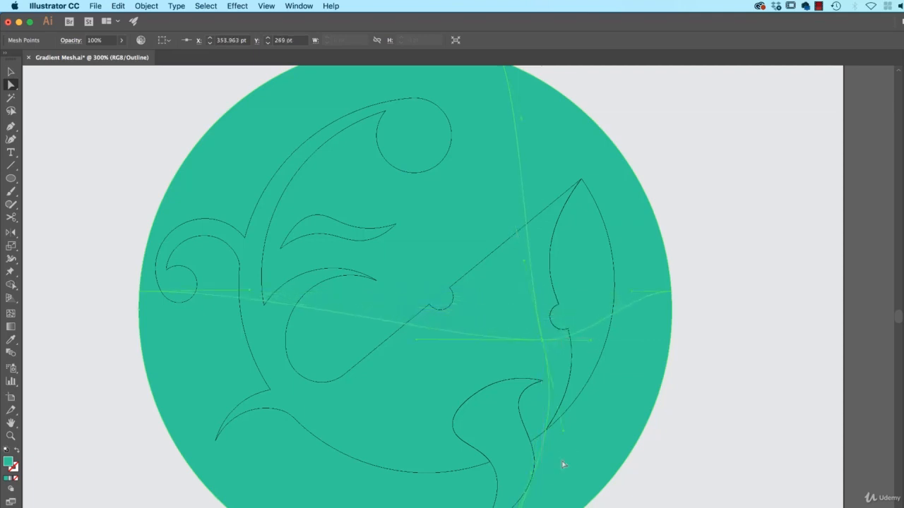
pyautogui.moveTo(555, 429); pyautogui.dragTo(553, 431)
pyautogui.moveTo(533, 478); pyautogui.dragTo(557, 415)
# Step: Add a mesh point higher on the vertical mesh line at about X 345.8, Y 213.3 pt and tilt its horizontal handles diagonally
pyautogui.click(10, 316)
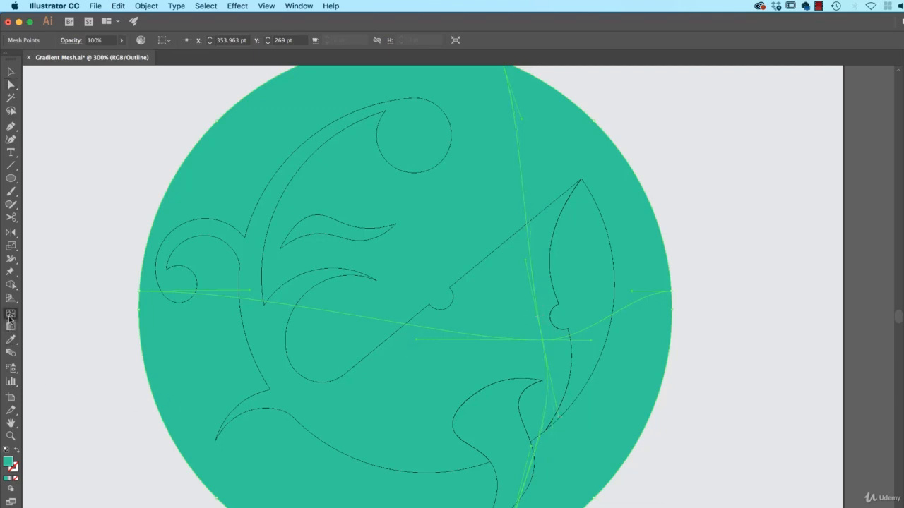
pyautogui.click(530, 252)
pyautogui.click(14, 88)
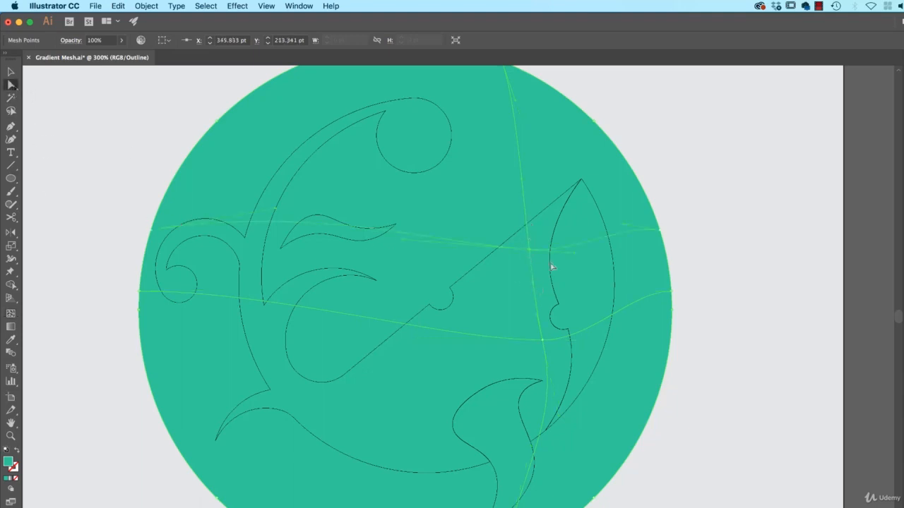
pyautogui.moveTo(574, 256); pyautogui.dragTo(567, 218)
pyautogui.moveTo(429, 331); pyautogui.dragTo(400, 379)
pyautogui.moveTo(530, 290); pyautogui.dragTo(539, 325)
# Step: Add a mesh point above the whale's belly at about X 288, Y 326 pt and move the neighbouring point near the flipper to about X 357.5, Y 304.9 pt
pyautogui.click(11, 313)
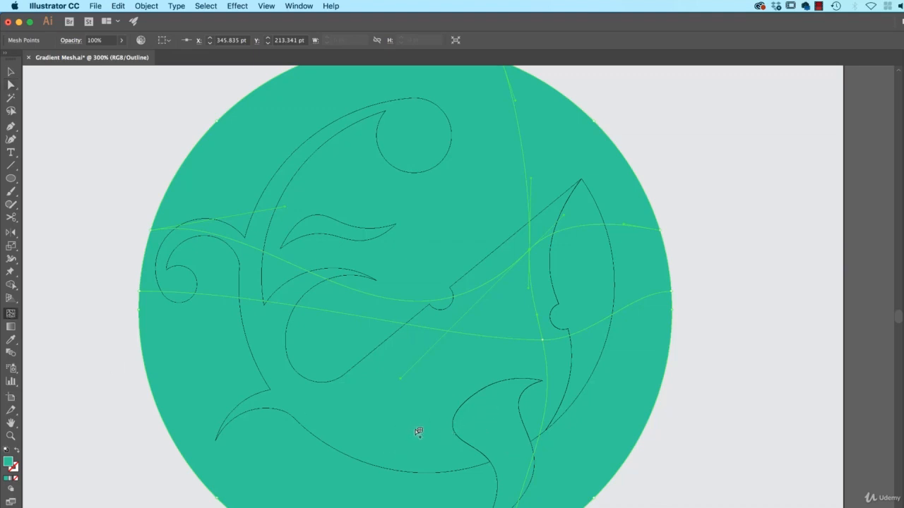
pyautogui.click(437, 433)
pyautogui.press('a')
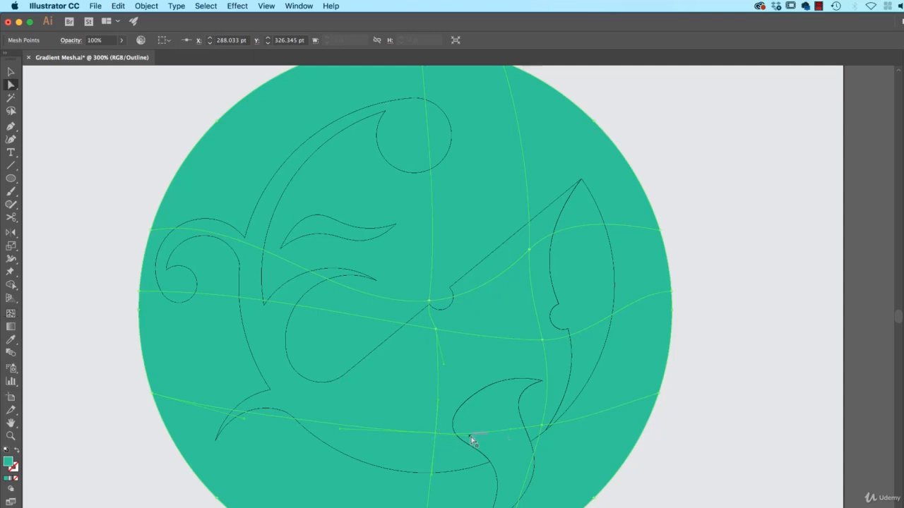
pyautogui.moveTo(485, 435); pyautogui.dragTo(540, 426)
pyautogui.moveTo(543, 427); pyautogui.dragTo(549, 362)
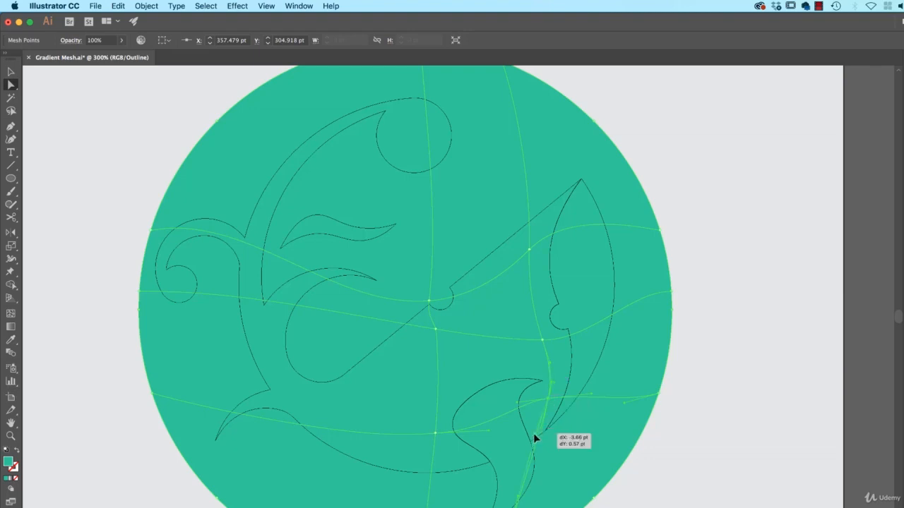
pyautogui.click(436, 435)
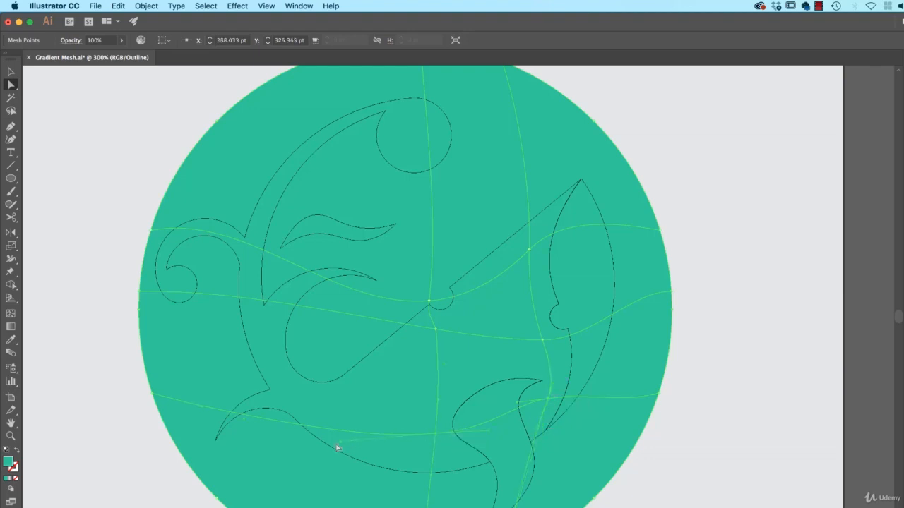
# Step: Move the inner line's two upper mesh points to the wavy shape's tip and about X 282.9, Y 267.3 pt, and adjust the middle row's handles
pyautogui.click(436, 329)
pyautogui.moveTo(436, 332); pyautogui.dragTo(444, 356)
pyautogui.moveTo(342, 259); pyautogui.dragTo(401, 233)
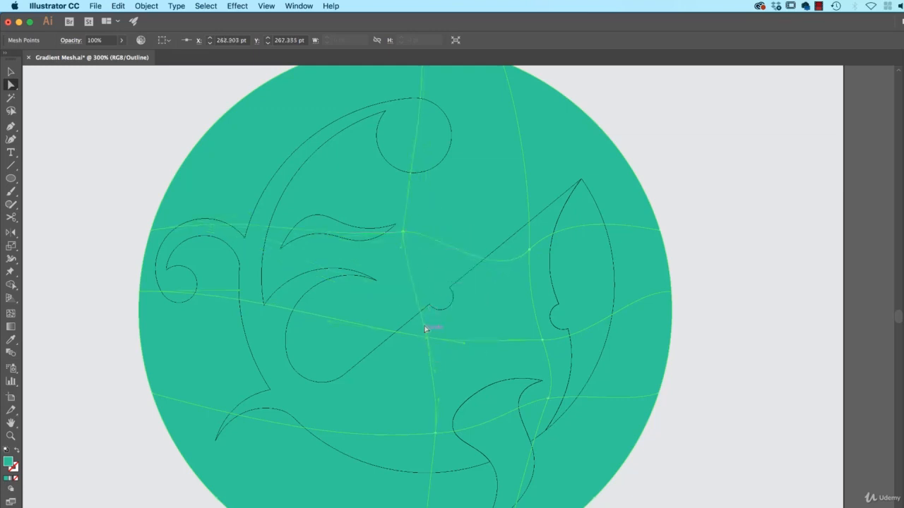
pyautogui.moveTo(426, 330); pyautogui.dragTo(469, 337)
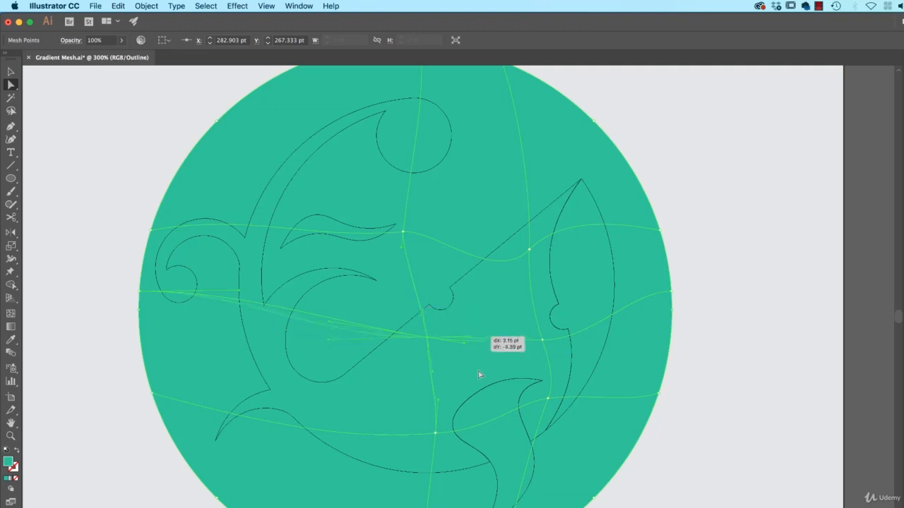
pyautogui.click(541, 346)
pyautogui.moveTo(509, 344)
pyautogui.mouseDown()
pyautogui.moveTo(498, 357)
pyautogui.moveTo(498, 346)
pyautogui.mouseUp()
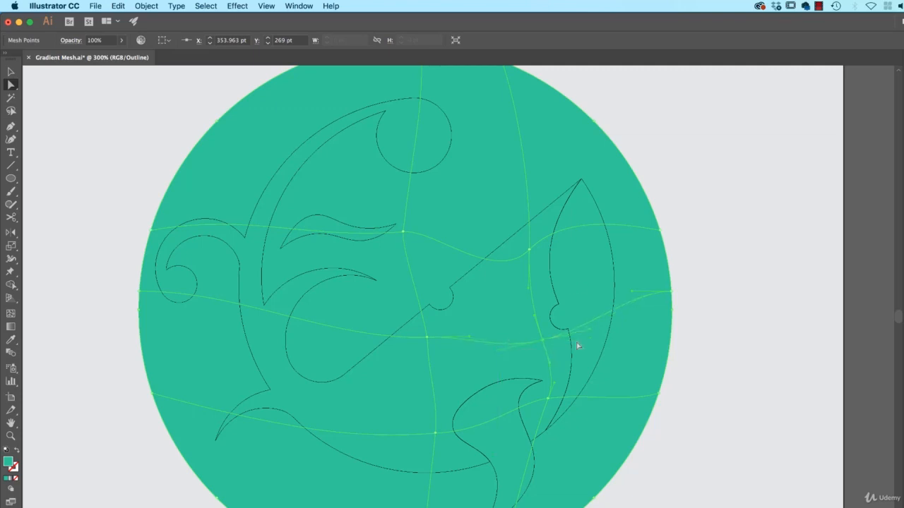
# Step: Fill the three mesh points on the vertical line beside the whale's mouth with the light blue swatch and deselect the mesh
pyautogui.click(529, 251)
pyautogui.press('a')
pyautogui.keyDown('shift'); pyautogui.click(542, 340); pyautogui.keyUp('shift')
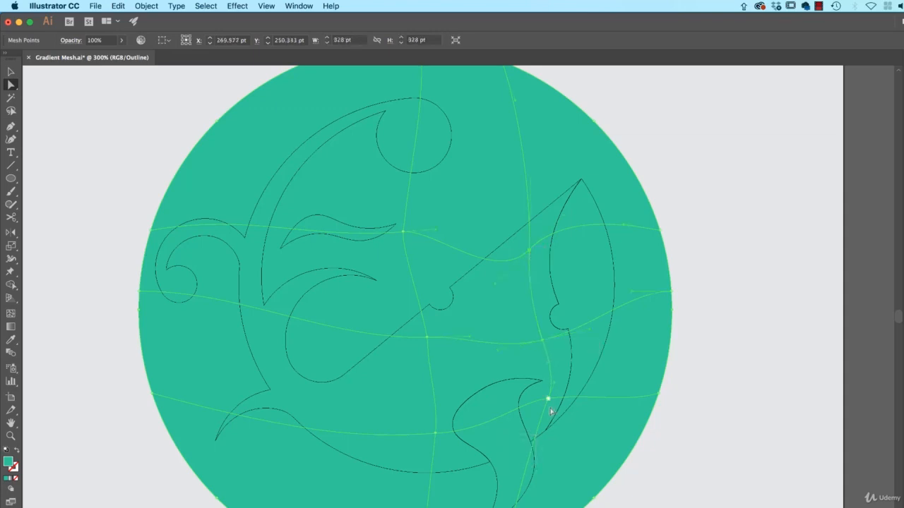
pyautogui.keyDown('shift'); pyautogui.click(547, 399); pyautogui.keyUp('shift')
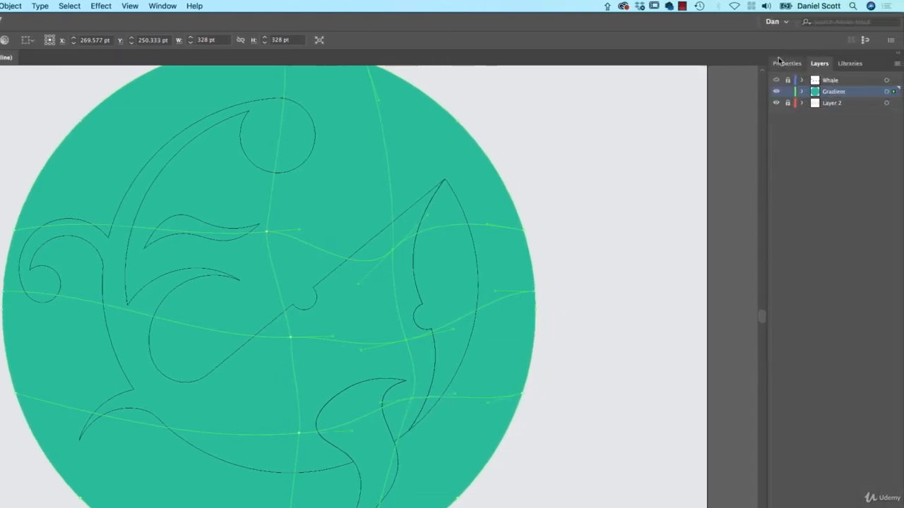
pyautogui.click(897, 63)
pyautogui.click(778, 183)
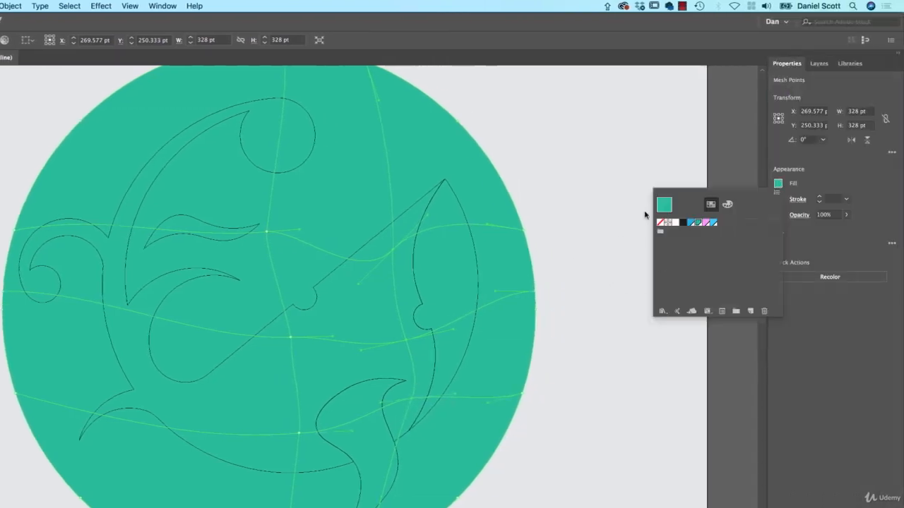
pyautogui.click(713, 223)
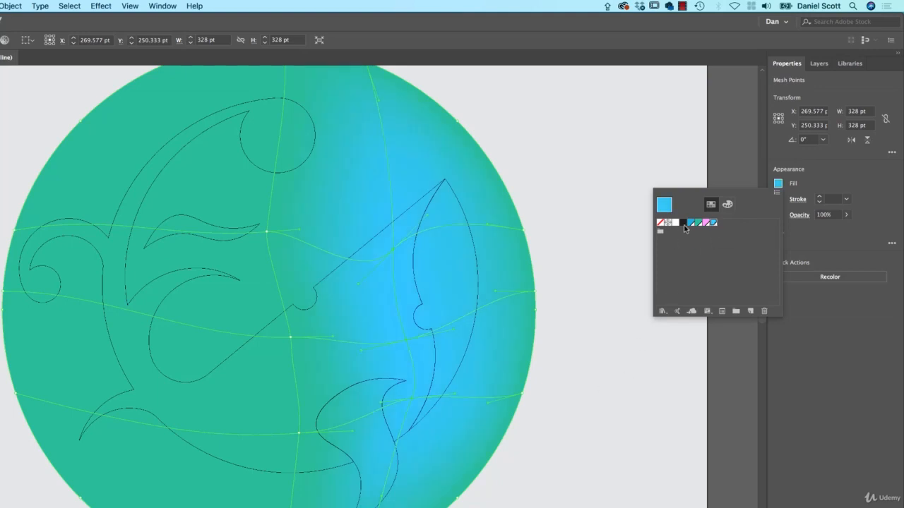
pyautogui.click(576, 373)
pyautogui.click(577, 372)
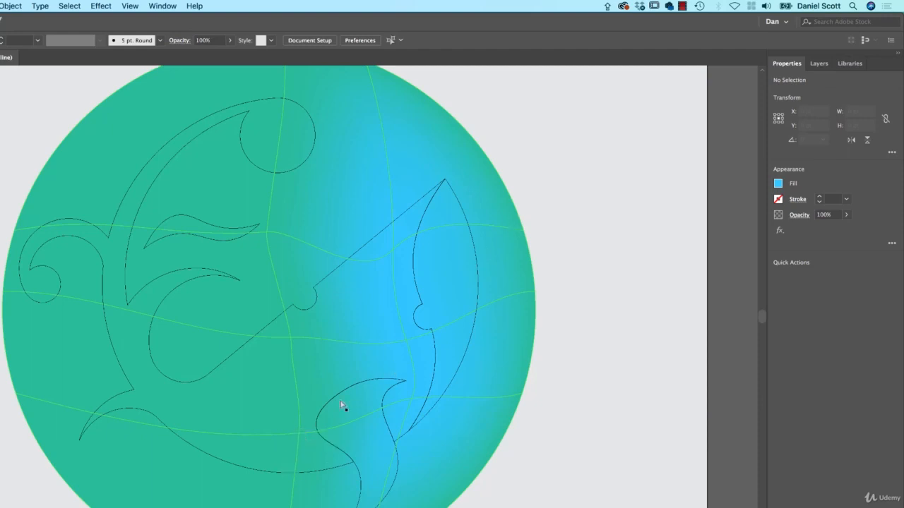
# Step: Fill the mesh point above the whale's belly with the light blue swatch and shift it to about X 287.9, Y 333.7 pt
pyautogui.click(298, 434)
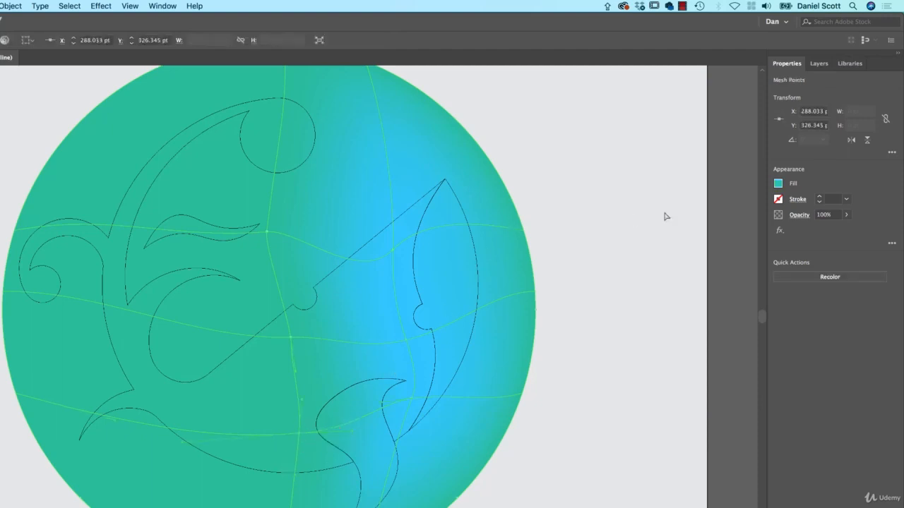
pyautogui.click(777, 185)
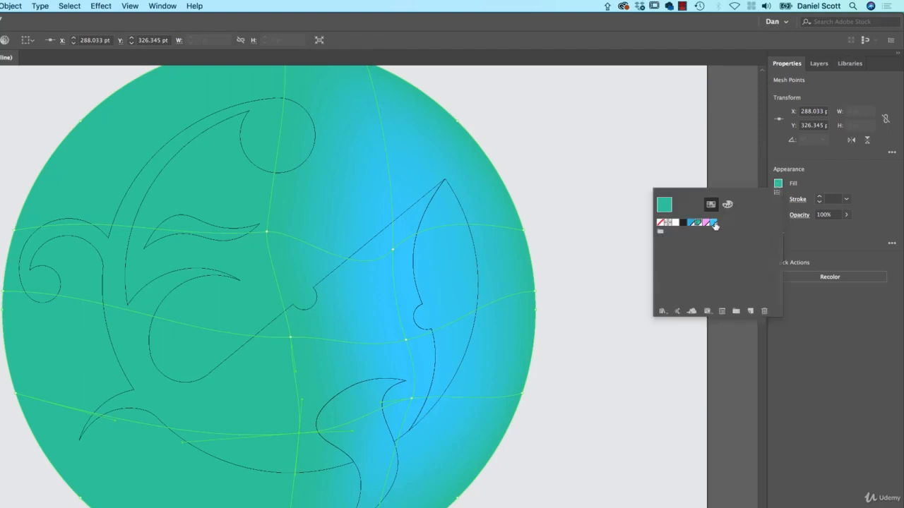
pyautogui.click(712, 223)
pyautogui.click(581, 482)
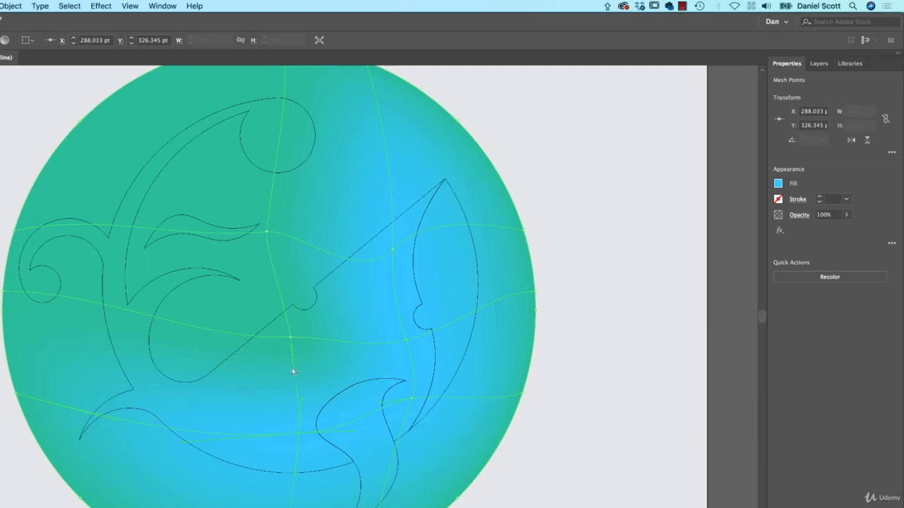
pyautogui.moveTo(303, 437); pyautogui.dragTo(300, 446)
# Step: Move the middle green mesh point to about X 326.3, Y 283 pt to tighten the green-to-blue transition, and inspect that edge
pyautogui.click(289, 337)
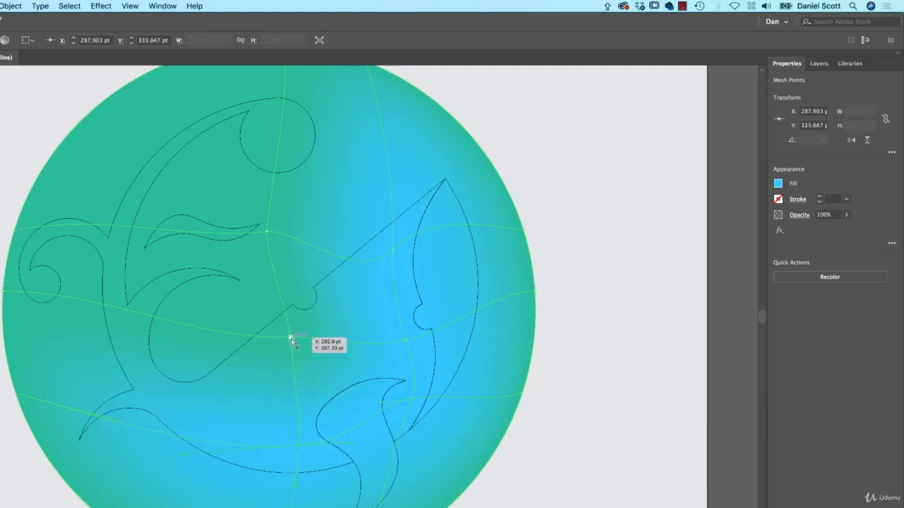
pyautogui.moveTo(290, 338); pyautogui.dragTo(371, 262)
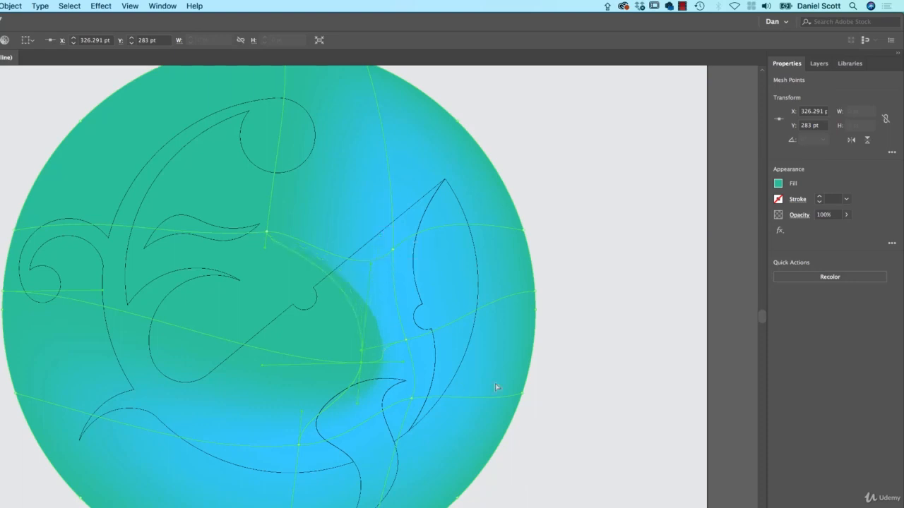
pyautogui.click(575, 386)
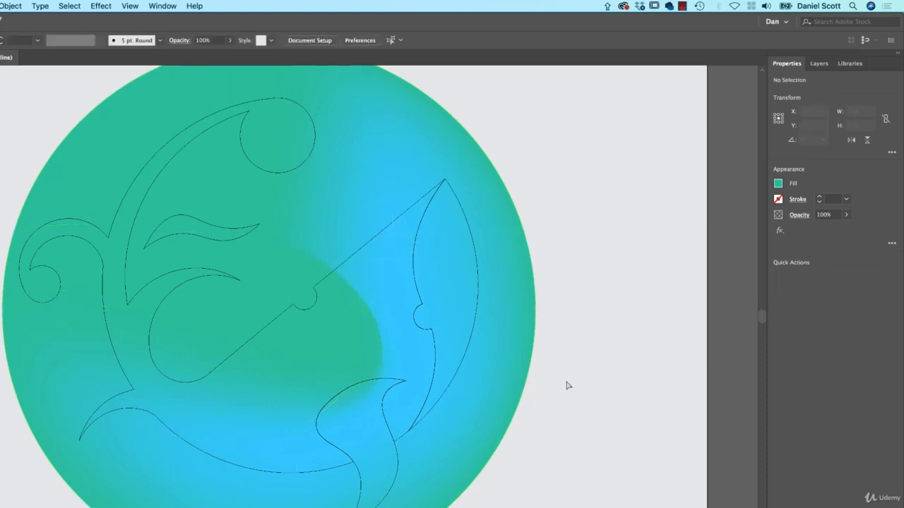
pyautogui.press('super+equal')
pyautogui.moveTo(504, 381); pyautogui.dragTo(392, 312)
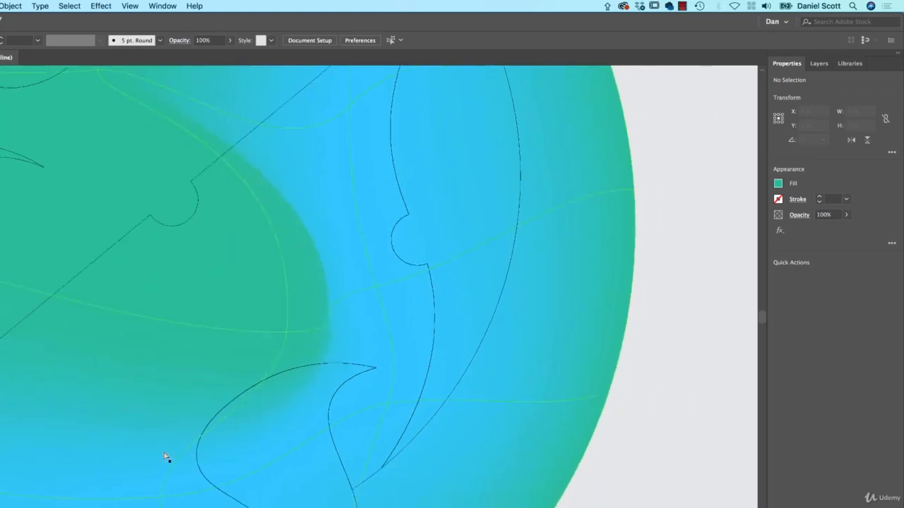
pyautogui.click(286, 330)
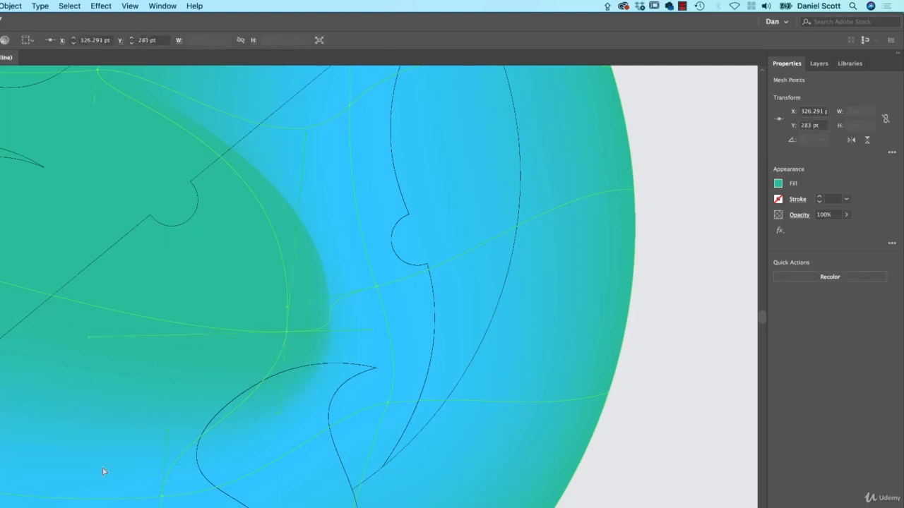
pyautogui.scroll(-4, 344, 335)
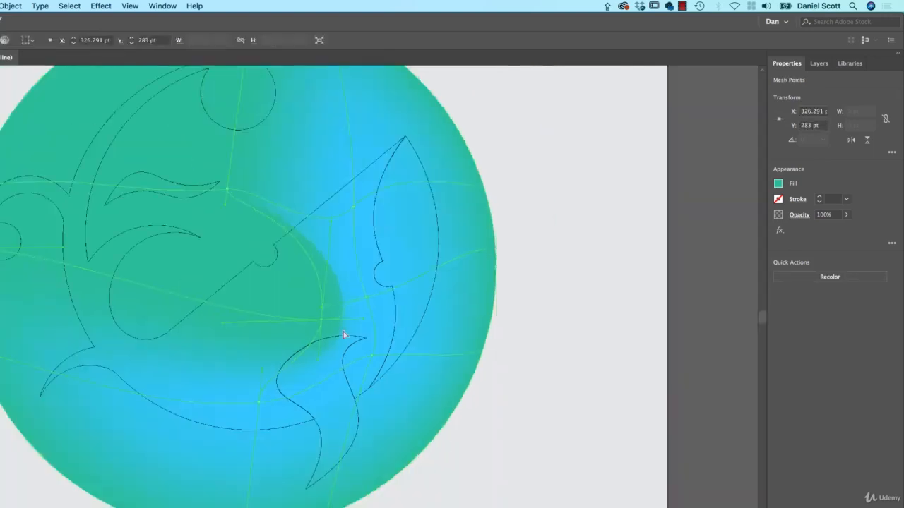
pyautogui.click(550, 359)
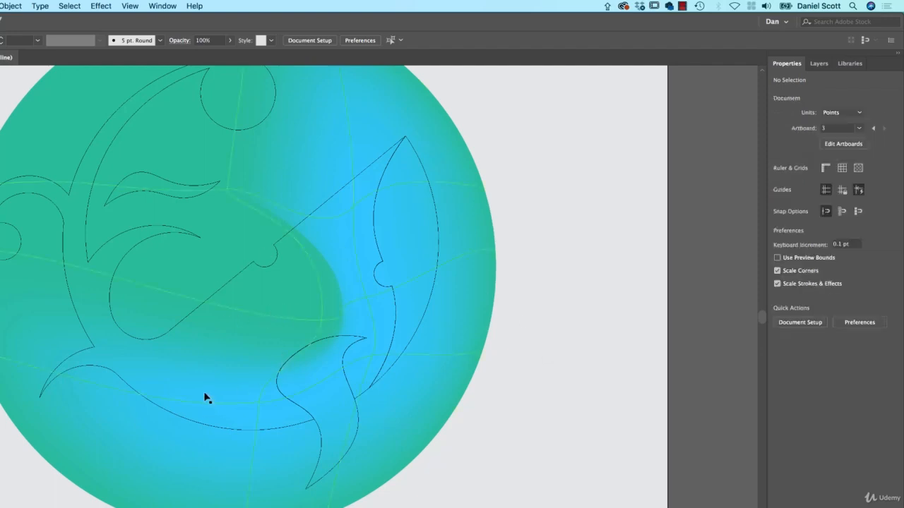
pyautogui.scroll(-2, 205, 397)
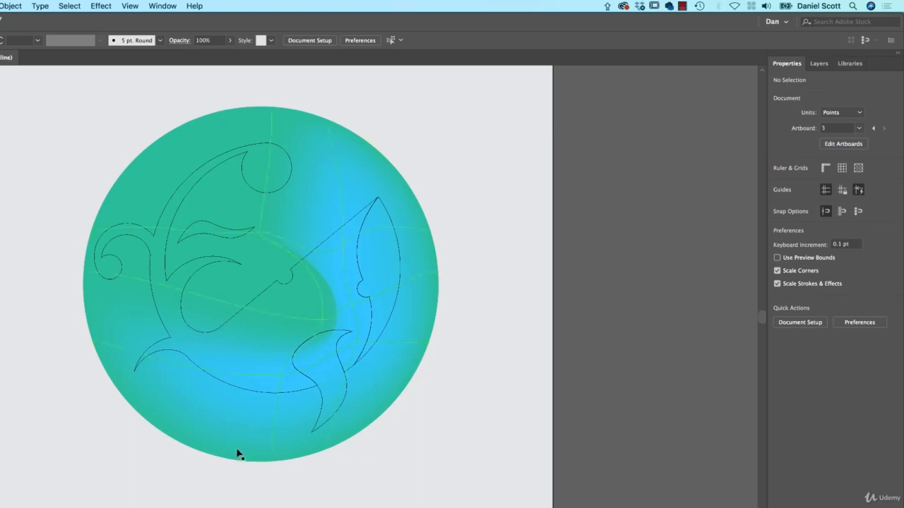
# Step: Switch the Whale layer from outline back to preview display and unlock it, leaving nothing selected
pyautogui.click(222, 403)
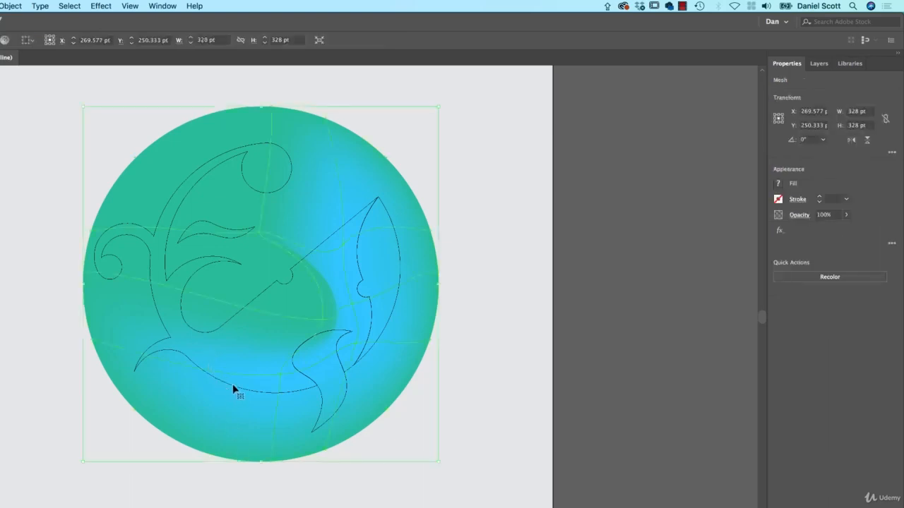
pyautogui.click(819, 63)
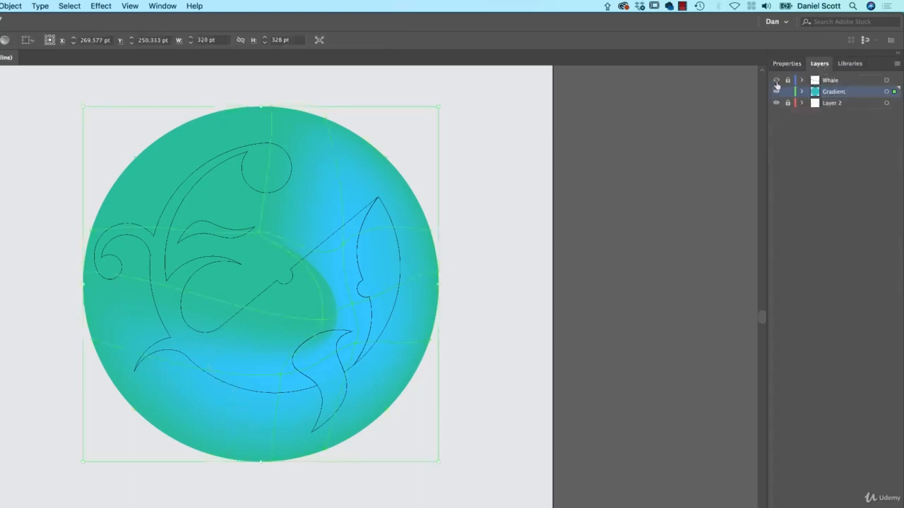
pyautogui.keyDown('super'); pyautogui.click(776, 80); pyautogui.keyUp('super')
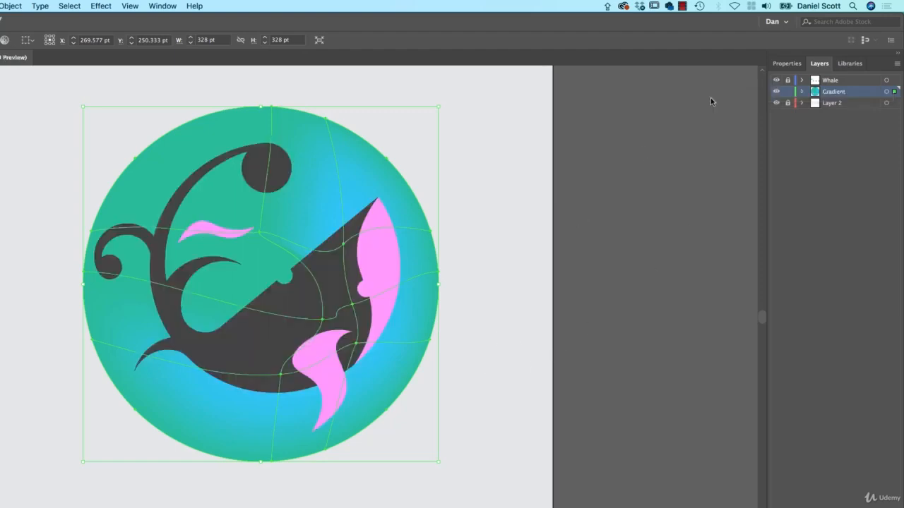
pyautogui.click(788, 80)
pyautogui.click(491, 348)
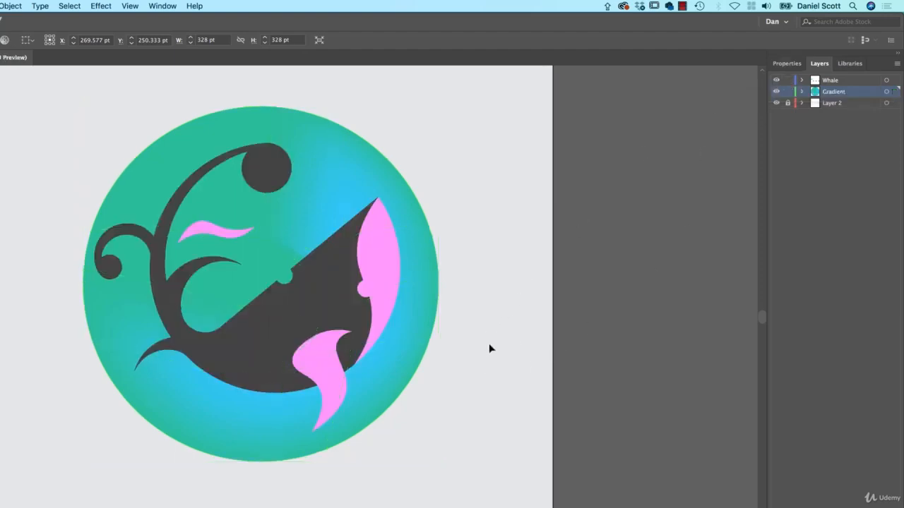
# Step: Select the dark whale body together with the gradient mesh circle beneath it
pyautogui.click(256, 363)
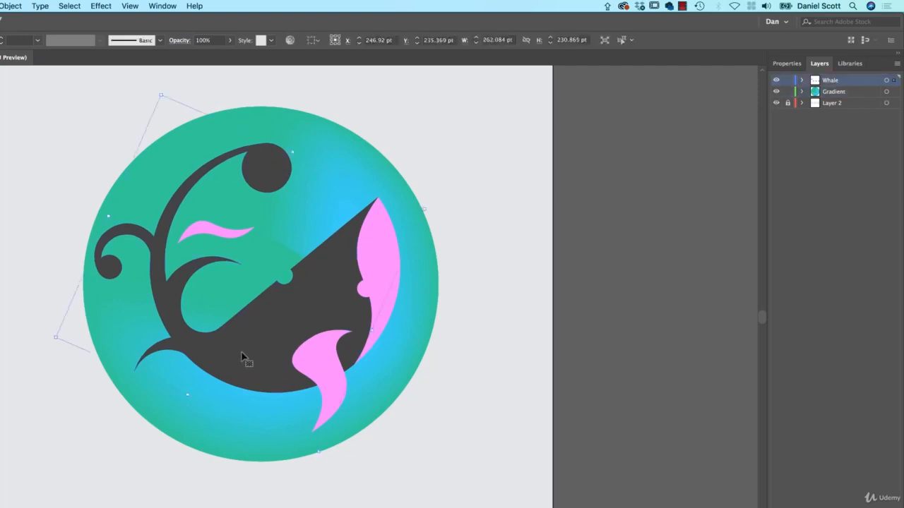
pyautogui.click(234, 444)
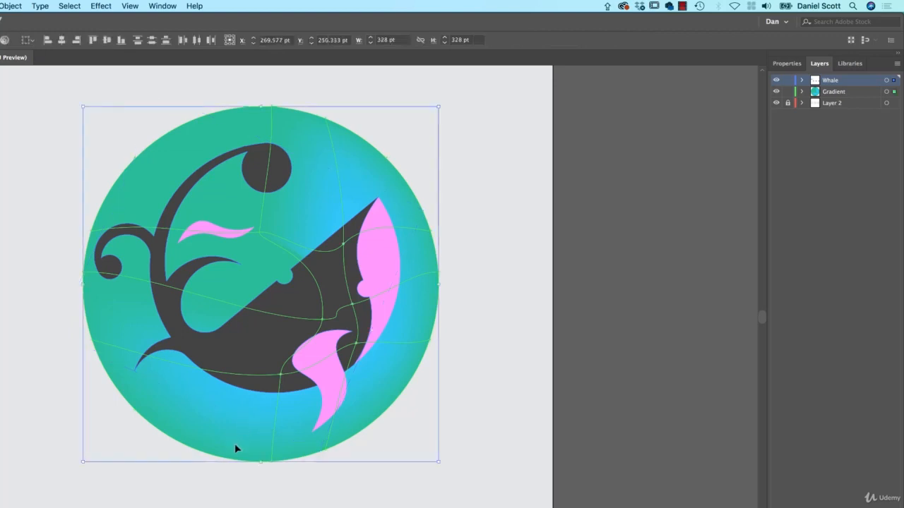
# Step: Try clipping the gradient mesh circle to the dark whale body twice, undoing the mask each time
pyautogui.press('super+7')
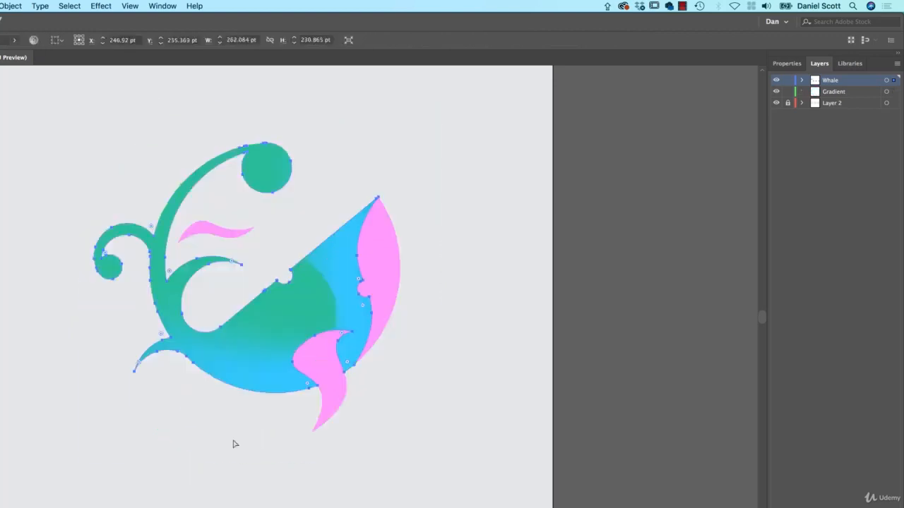
pyautogui.press('super+z')
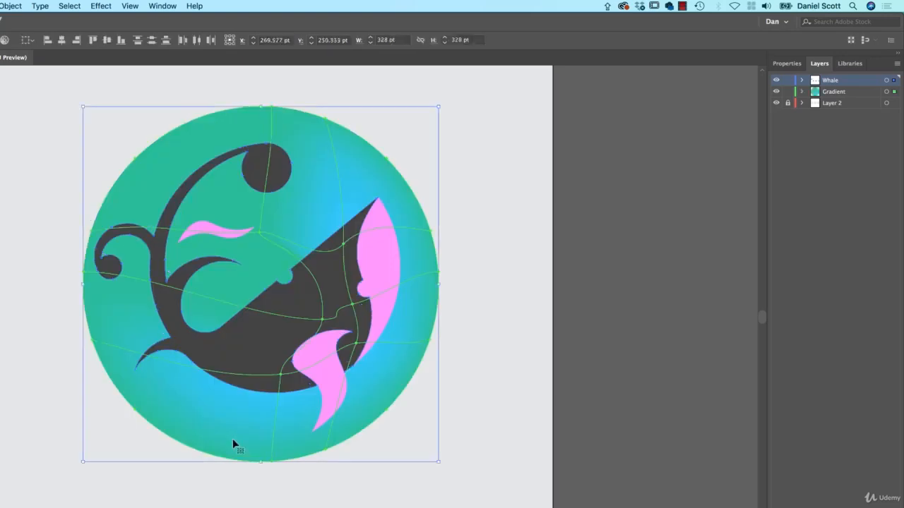
pyautogui.press('super+7')
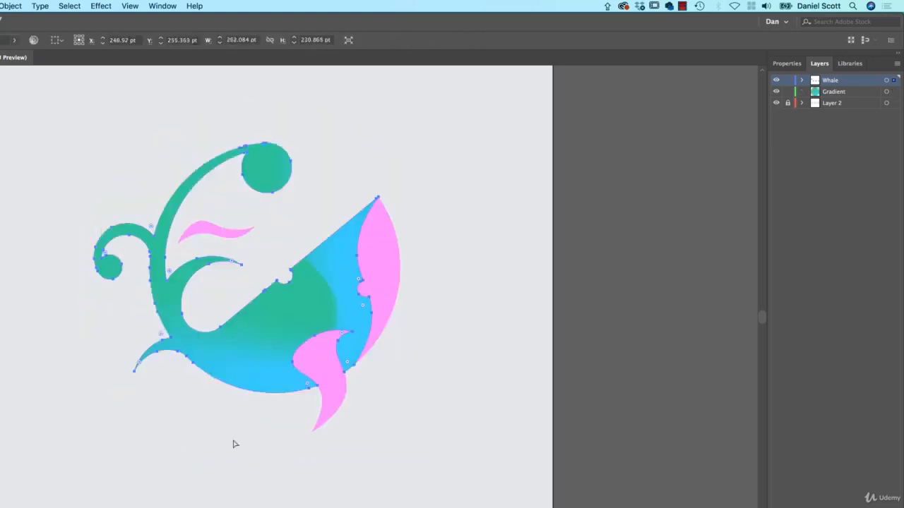
pyautogui.press('super+z')
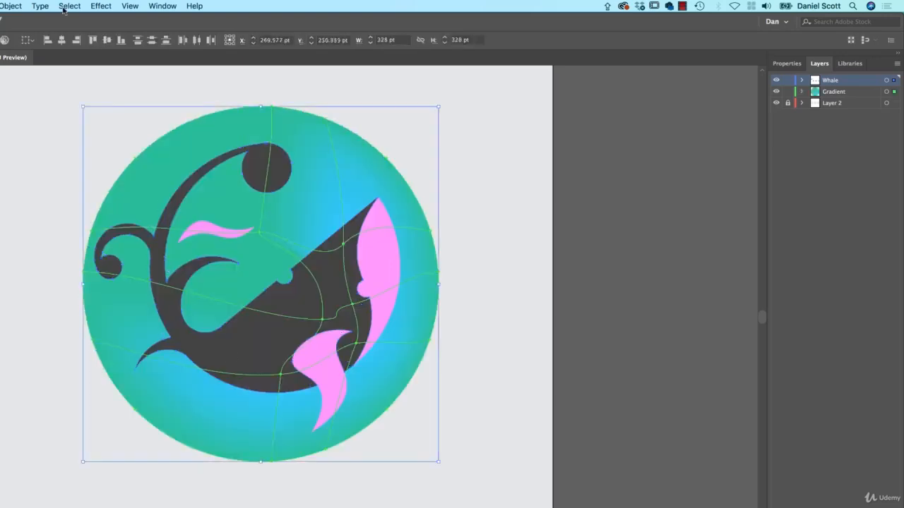
# Step: Make a clipping mask from the dark whale body over the gradient mesh circle and deselect the result
pyautogui.click(787, 63)
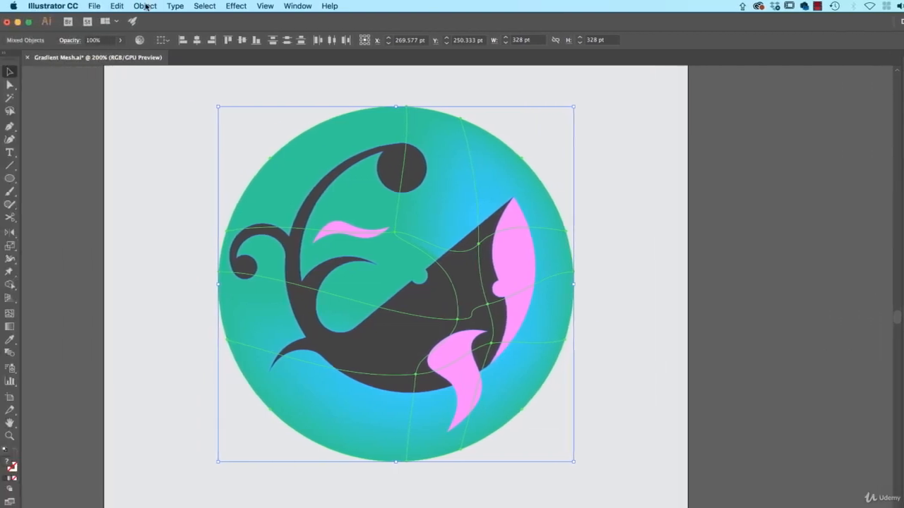
pyautogui.click(11, 6)
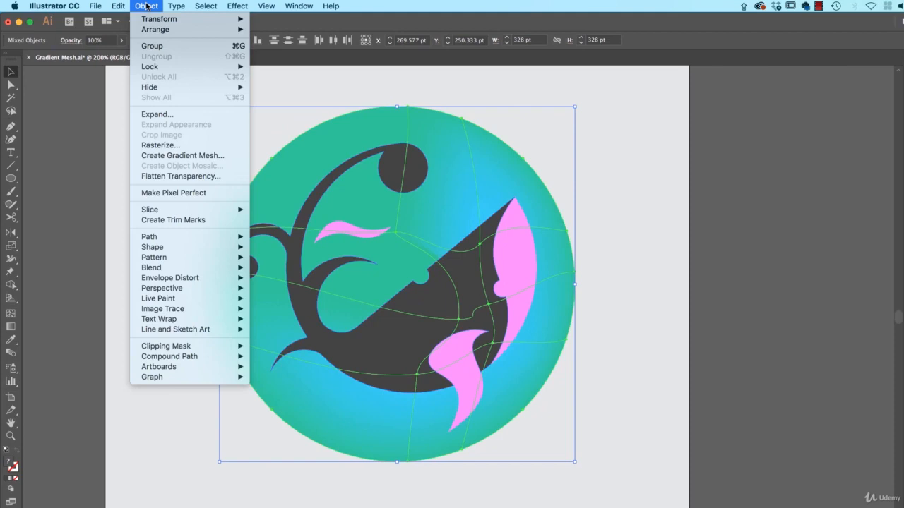
pyautogui.moveTo(173, 353)
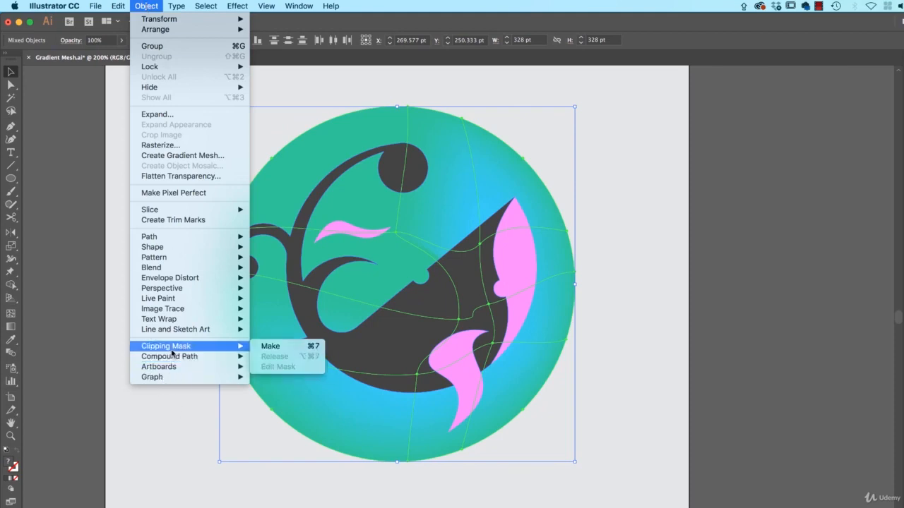
pyautogui.press('super+7')
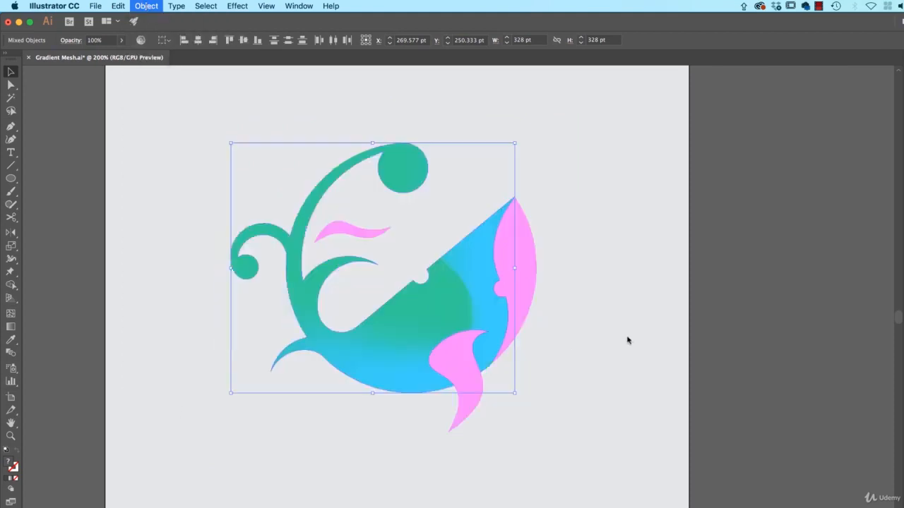
pyautogui.click(629, 357)
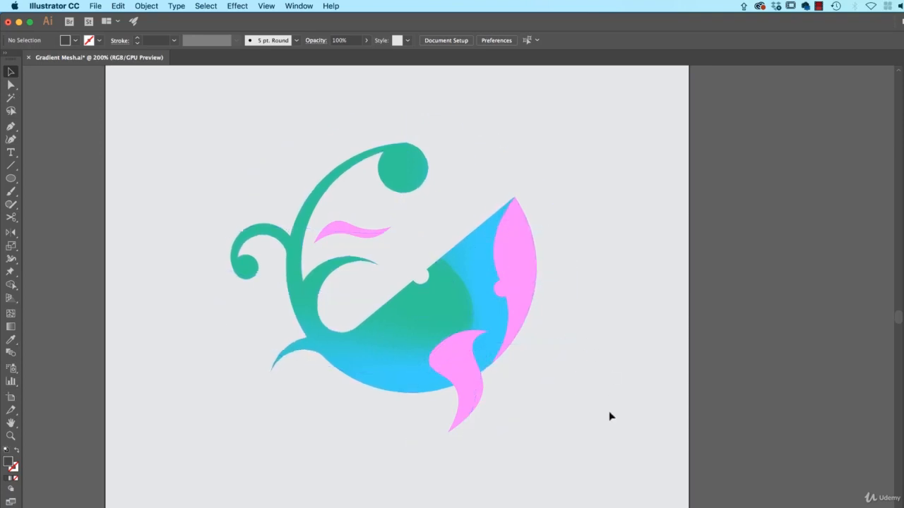
# Step: Recolour the pink belly, fin and wavy shapes to a muted mauve-grey with 63% brightness, and deselect them
pyautogui.click(521, 282)
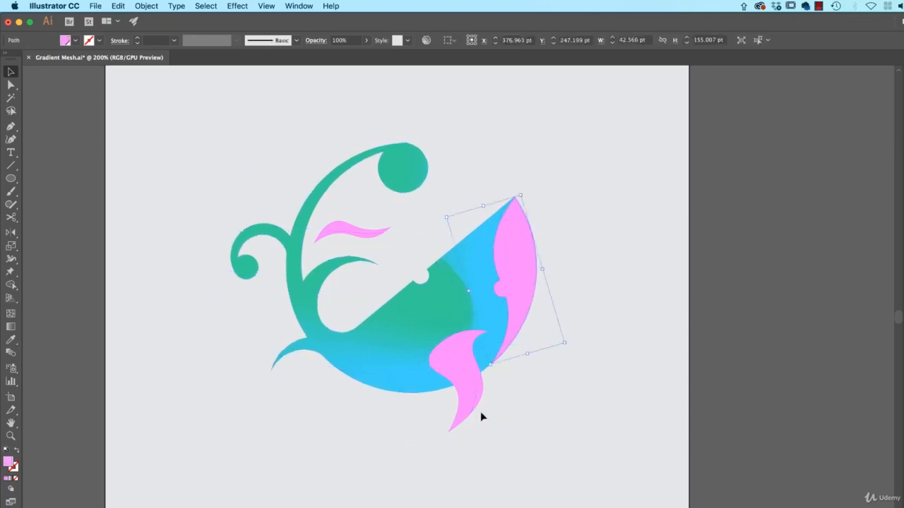
pyautogui.click(472, 416)
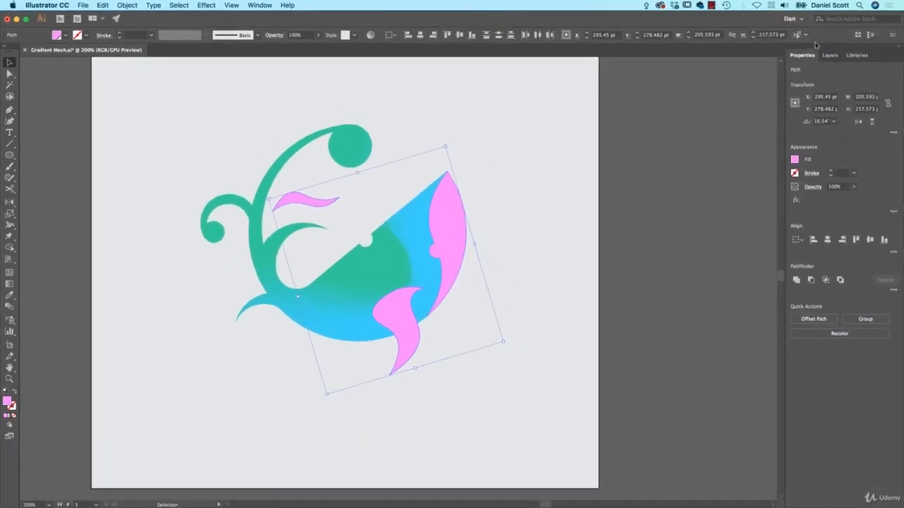
pyautogui.click(796, 160)
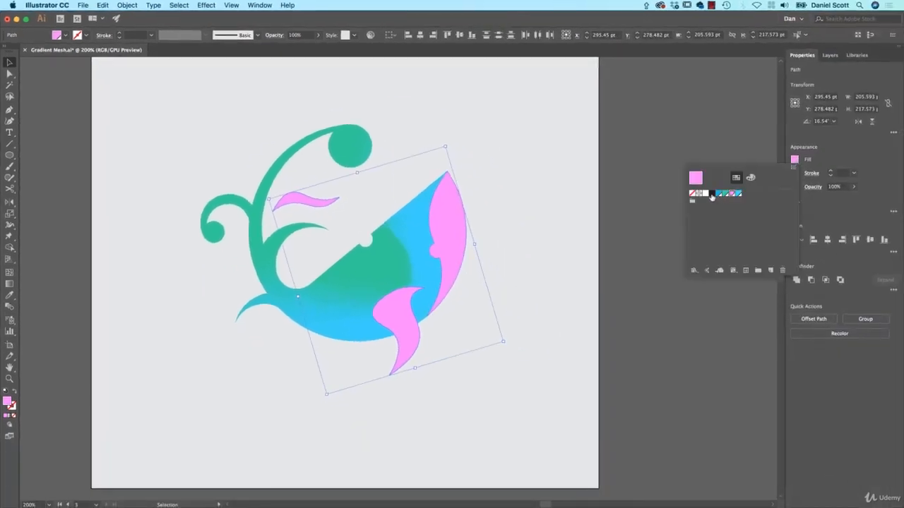
pyautogui.click(713, 194)
pyautogui.click(750, 178)
pyautogui.moveTo(737, 226)
pyautogui.mouseDown()
pyautogui.moveTo(761, 226)
pyautogui.moveTo(753, 227)
pyautogui.mouseUp()
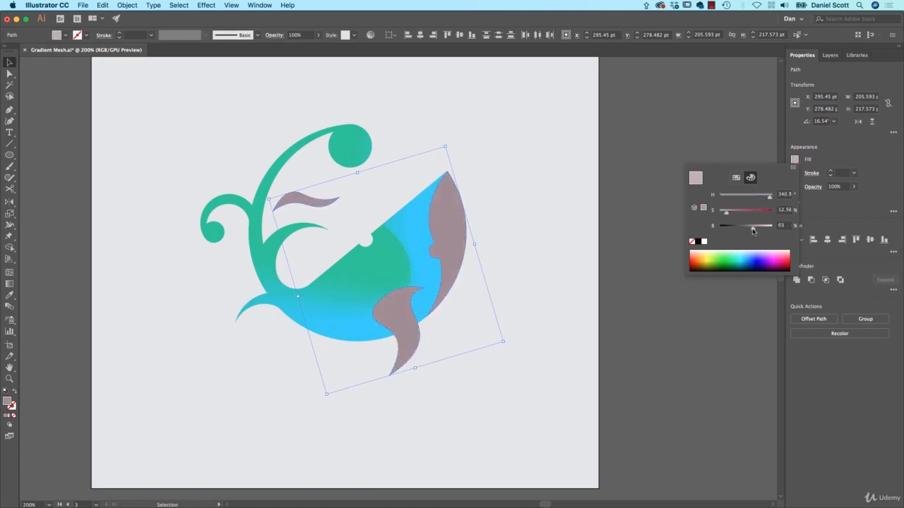
pyautogui.click(566, 231)
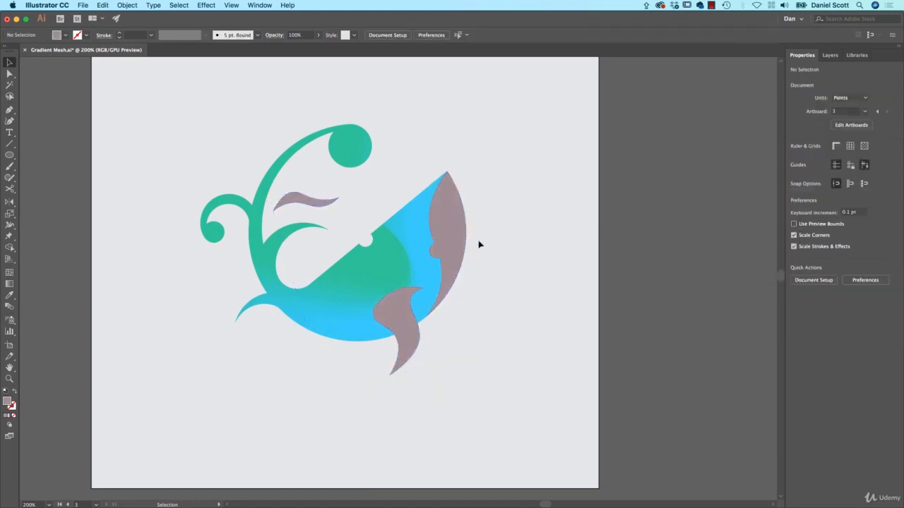
# Step: Draw a curved highlight shape about 39 pt wide with the Pen tool along the upper edge of the tail's large round tip
pyautogui.press('super+equal')
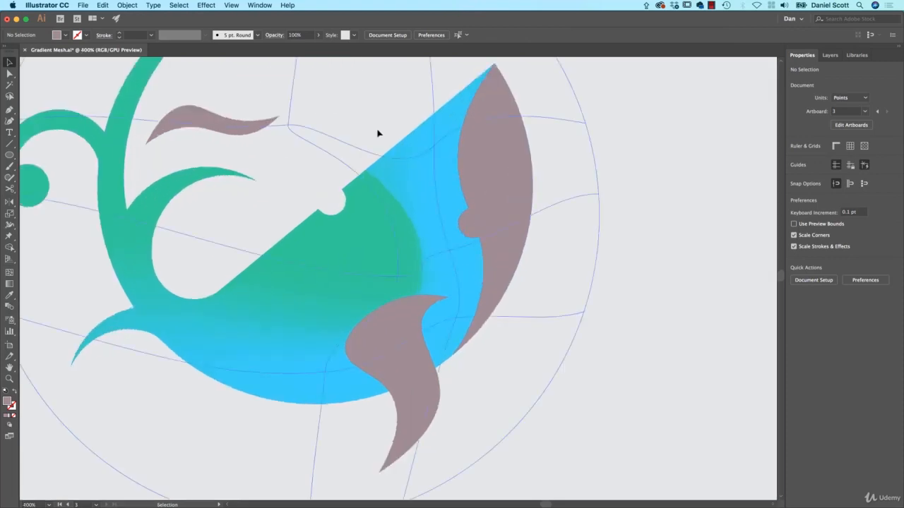
pyautogui.moveTo(444, 87); pyautogui.dragTo(508, 282)
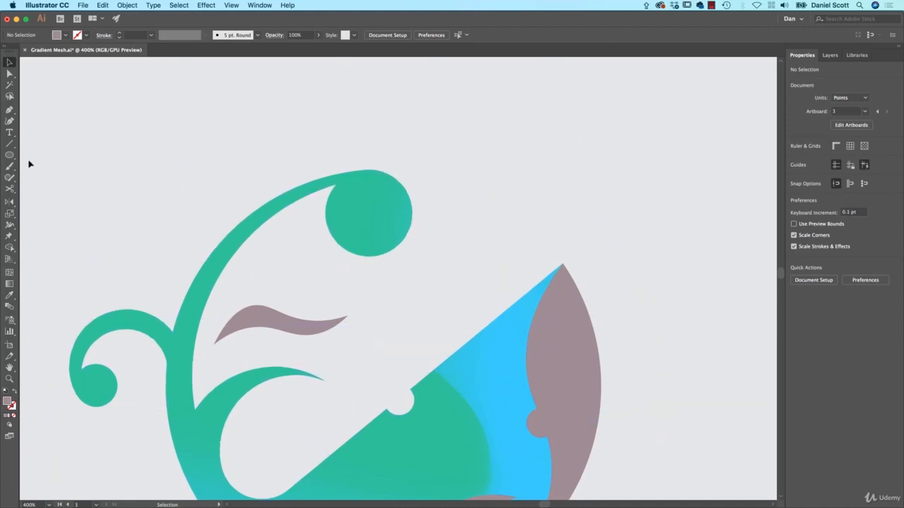
pyautogui.click(9, 109)
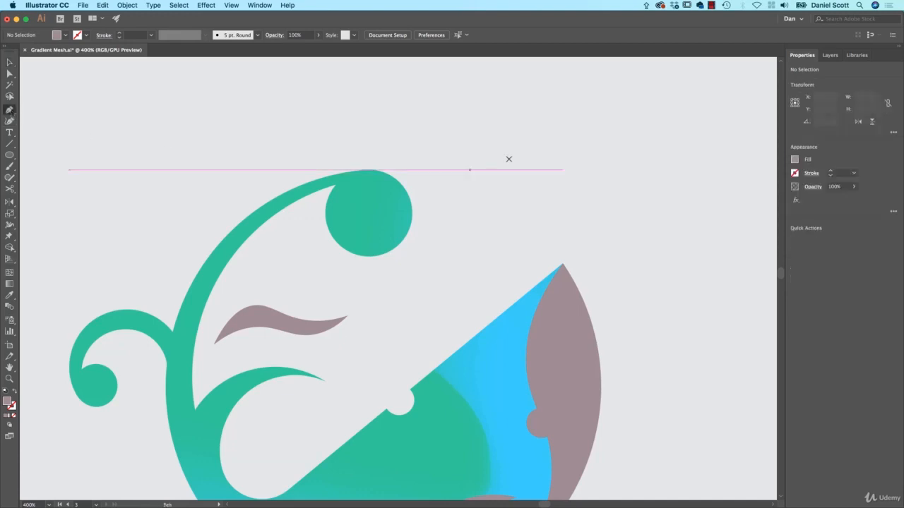
pyautogui.click(333, 175)
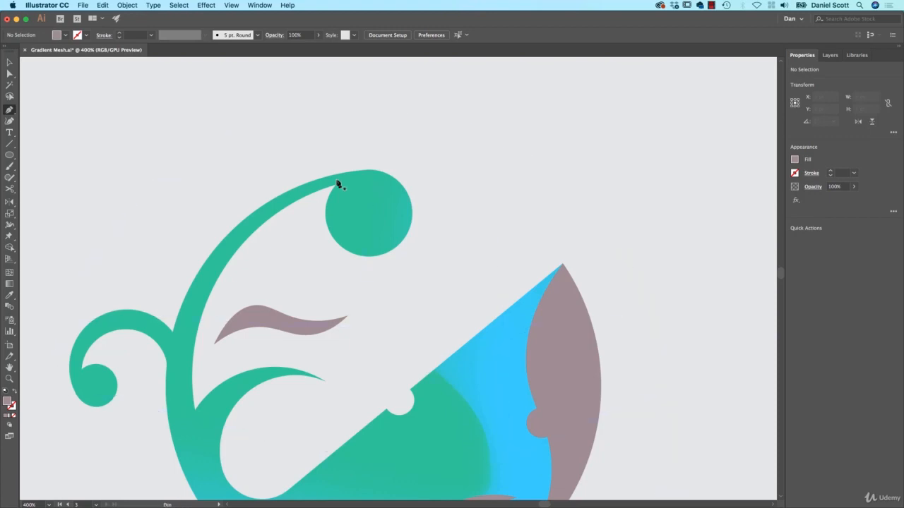
pyautogui.moveTo(332, 179); pyautogui.dragTo(365, 150)
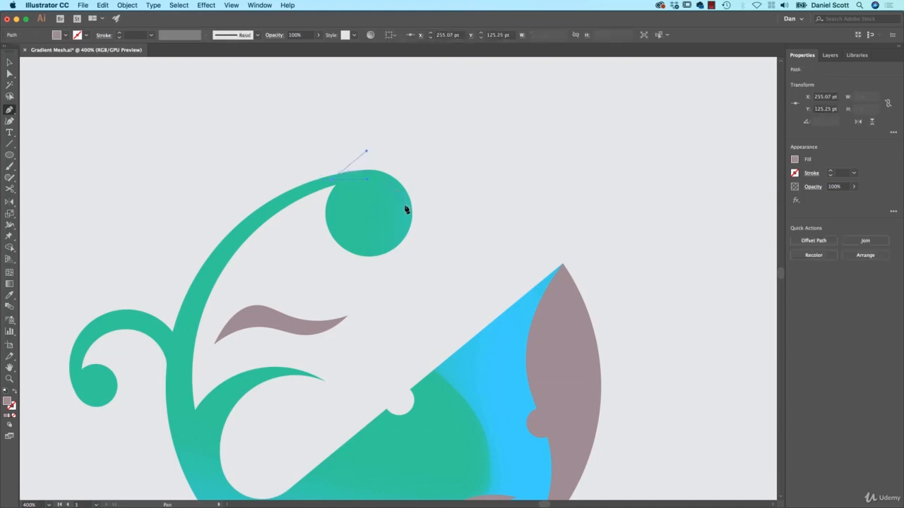
pyautogui.moveTo(408, 221); pyautogui.dragTo(407, 225)
pyautogui.moveTo(385, 189); pyautogui.dragTo(328, 185)
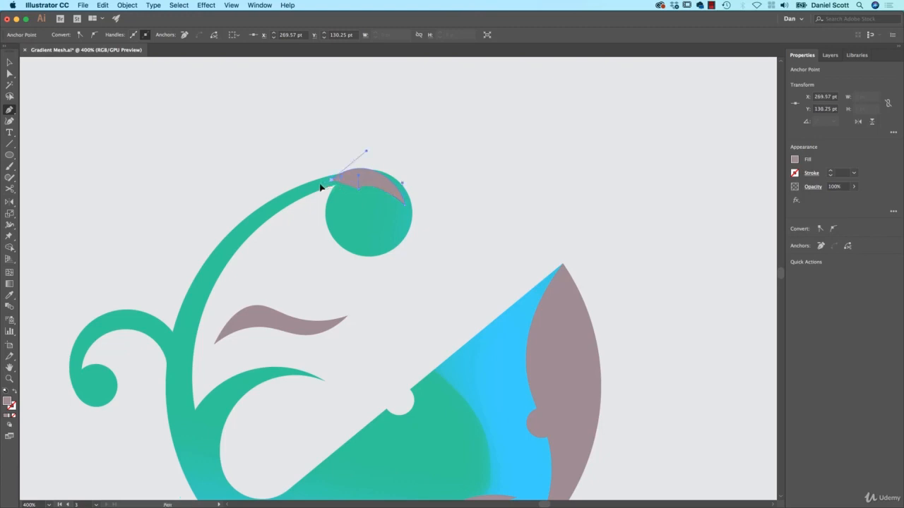
# Step: Lower the highlight's upper curve handle so the shape is about 17 pt high and stays inside the round tip, and deselect it
pyautogui.press('a')
pyautogui.moveTo(366, 153); pyautogui.dragTo(368, 163)
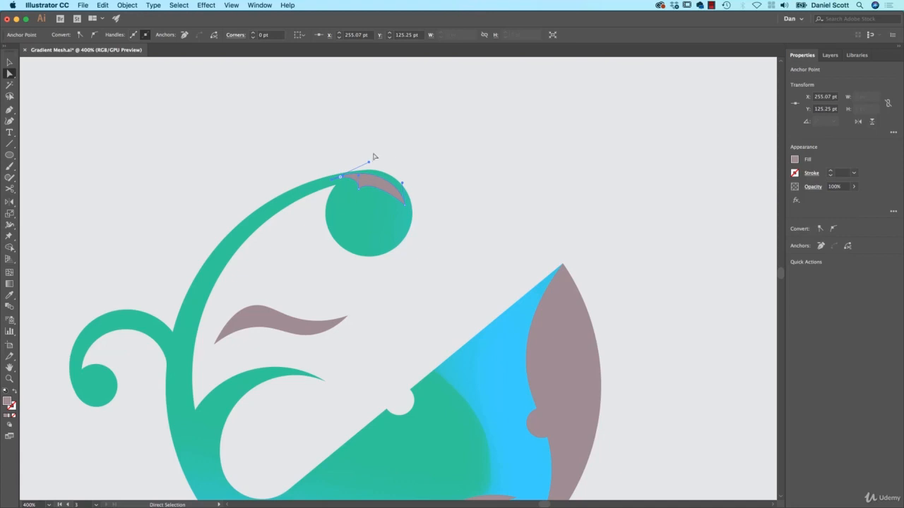
pyautogui.press('v')
pyautogui.click(393, 126)
# Step: Fill the highlight shape on the round tip with white (FFFFFF)
pyautogui.click(385, 187)
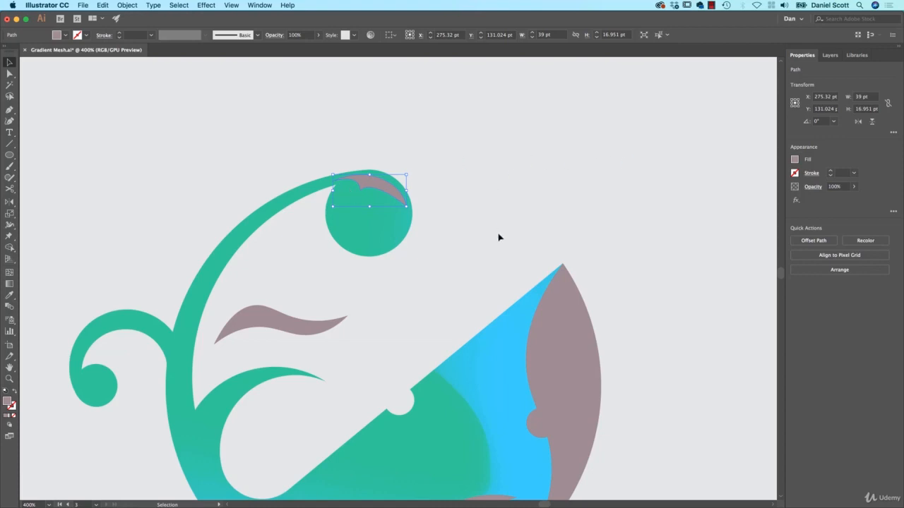
pyautogui.doubleClick(6, 402)
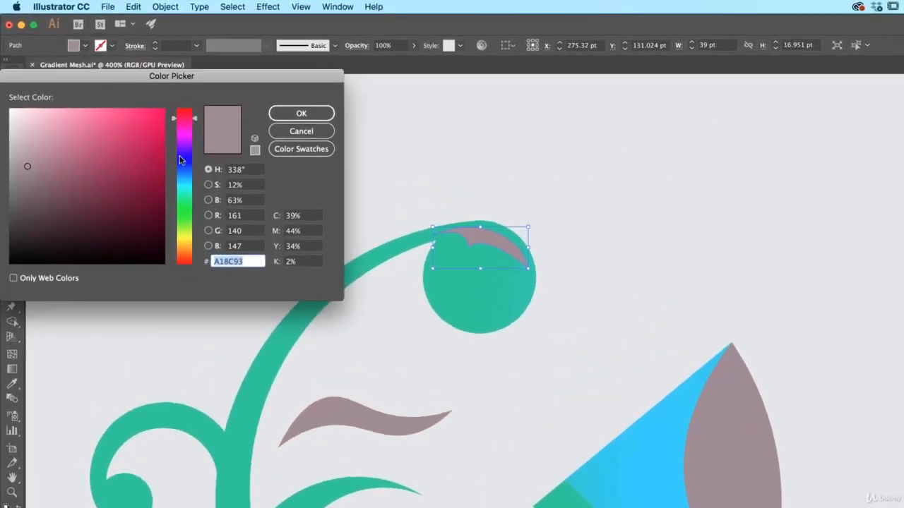
pyautogui.moveTo(61, 107); pyautogui.dragTo(2, 92)
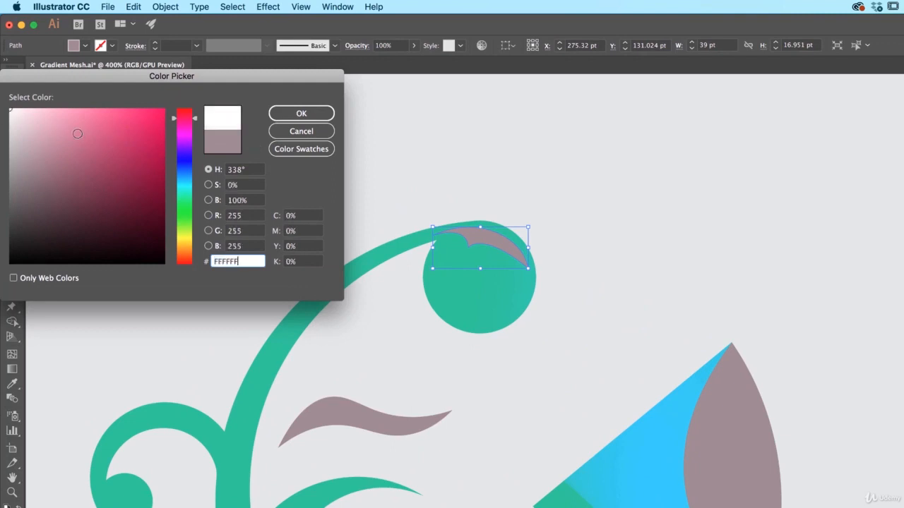
pyautogui.click(300, 114)
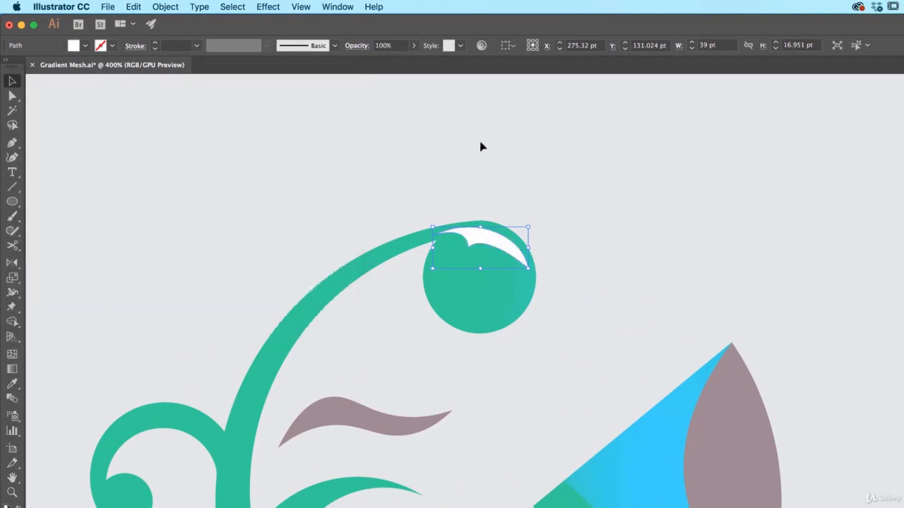
# Step: Apply a Gaussian Blur effect to the white highlight, raising the radius above 1.7 pixels with the preview on
pyautogui.click(266, 6)
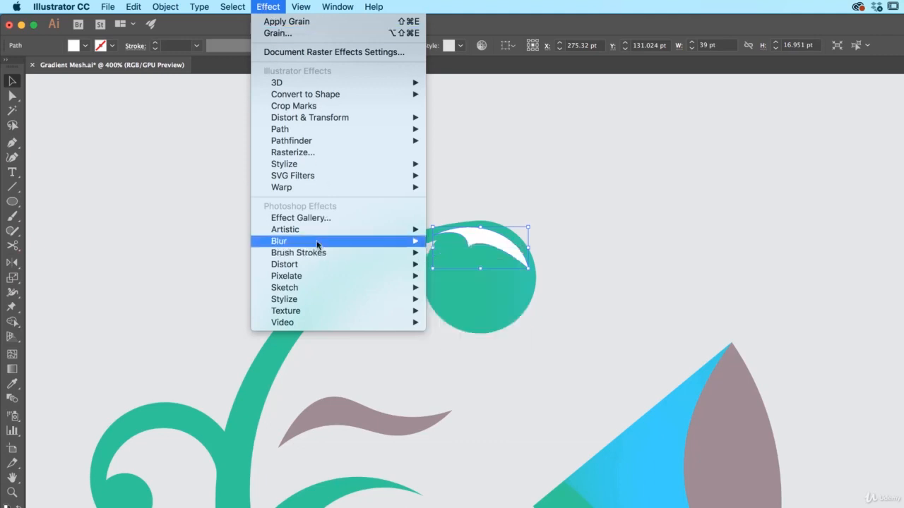
pyautogui.moveTo(313, 243)
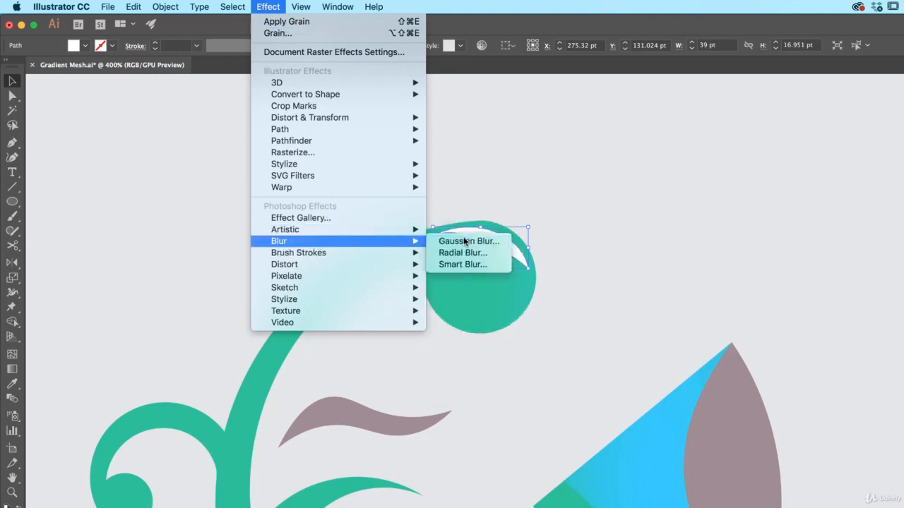
pyautogui.click(465, 242)
pyautogui.click(13, 130)
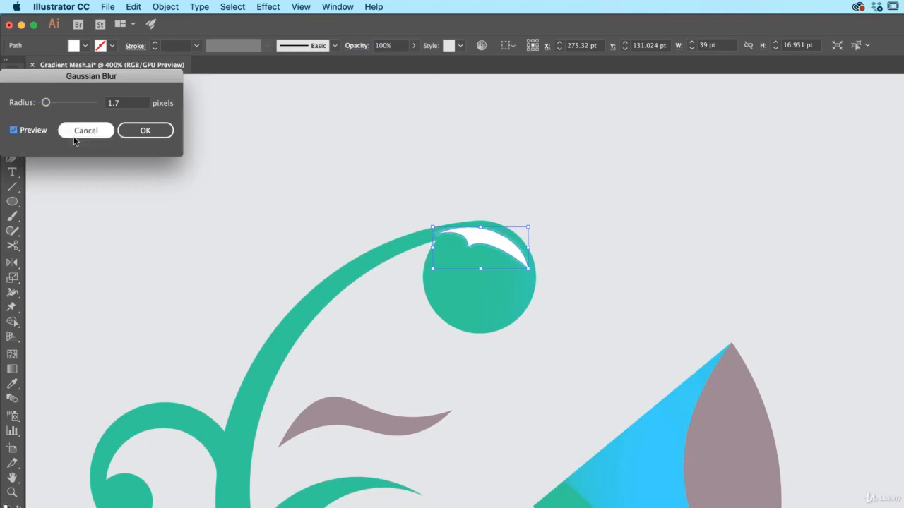
pyautogui.moveTo(46, 103)
pyautogui.mouseDown()
pyautogui.moveTo(70, 104)
pyautogui.moveTo(61, 105)
pyautogui.mouseUp()
pyautogui.moveTo(55, 105); pyautogui.dragTo(64, 103)
pyautogui.click(144, 130)
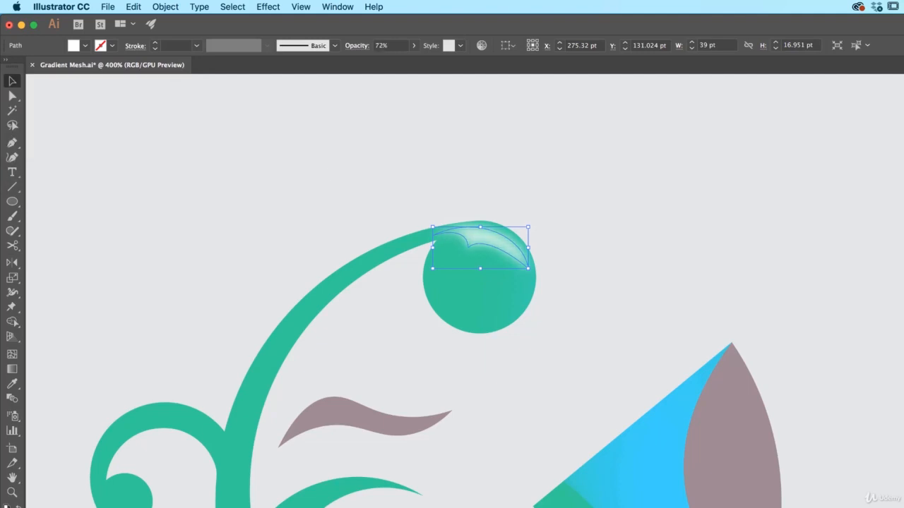
# Step: Duplicate the blurred white highlight onto the empty canvas beside the tail's large round tip
pyautogui.click(814, 248)
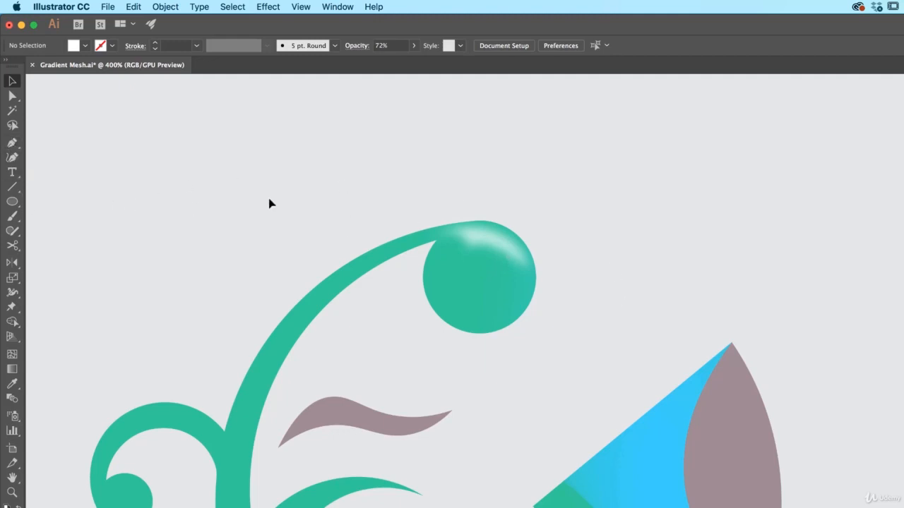
pyautogui.click(492, 255)
pyautogui.moveTo(491, 252); pyautogui.dragTo(643, 214)
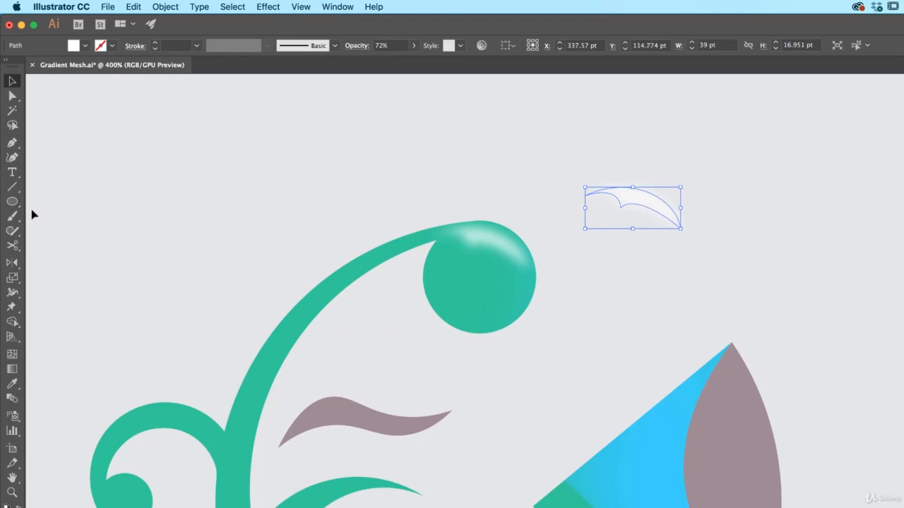
# Step: Draw an ellipse about 49 by 38 pt over the duplicated highlight and shift it slightly down so only a thin upper crescent stays uncovered
pyautogui.click(12, 202)
pyautogui.moveTo(556, 187); pyautogui.dragTo(676, 279)
pyautogui.press('super+y')
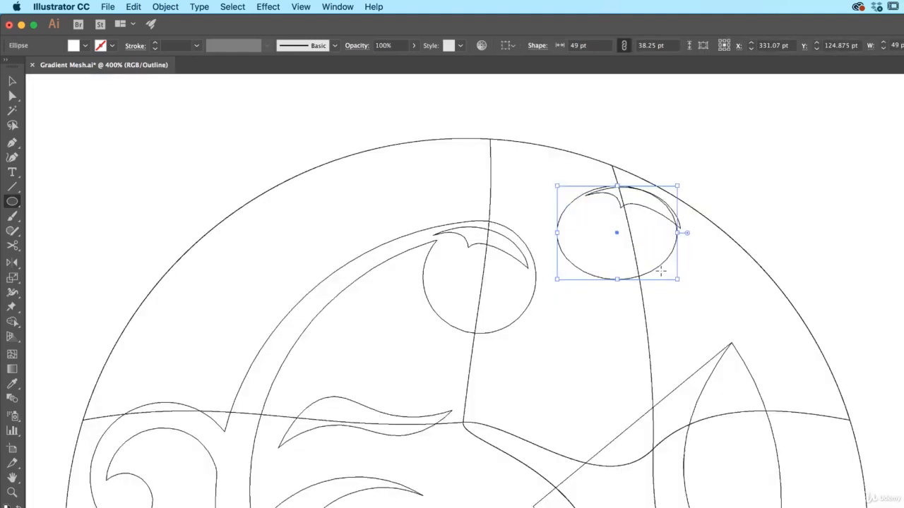
pyautogui.moveTo(662, 273); pyautogui.dragTo(663, 279)
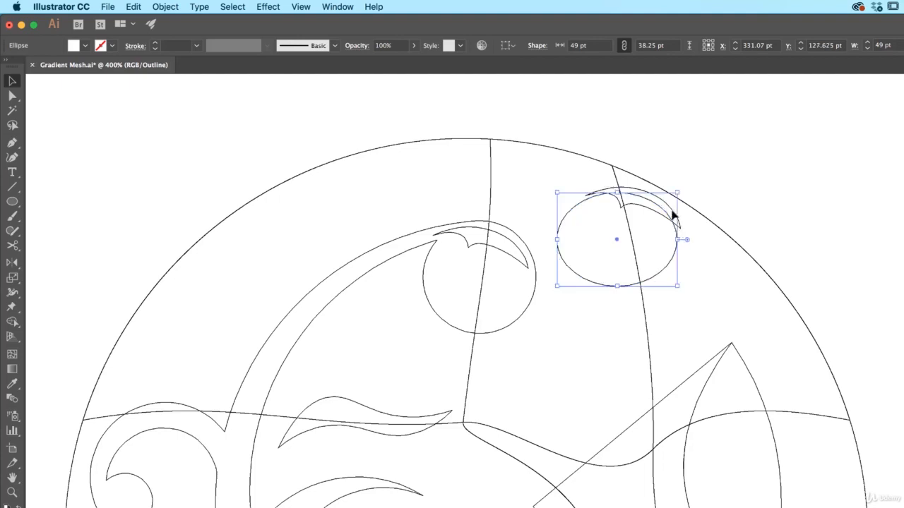
# Step: Cut the ellipse area out of the duplicated highlight with the Shape Builder tool, leaving only a thin crescent
pyautogui.keyDown('shift'); pyautogui.click(674, 214); pyautogui.keyUp('shift')
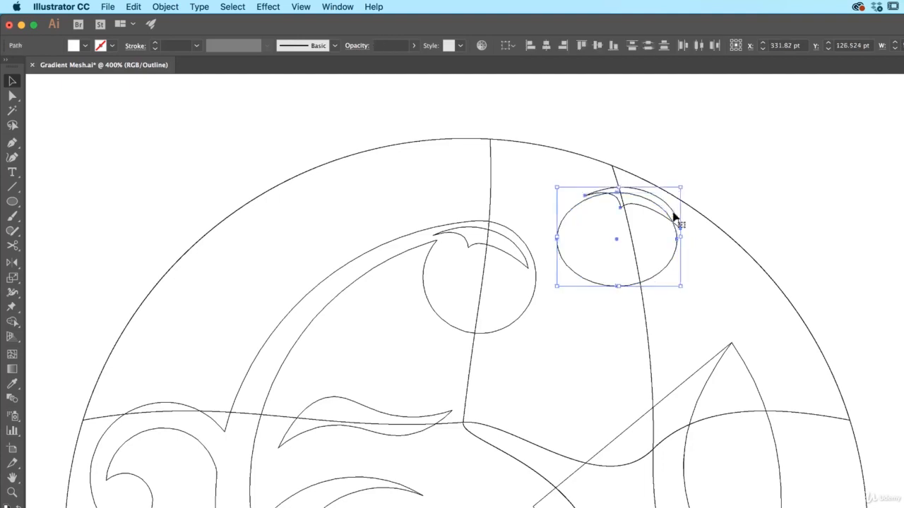
pyautogui.press('super+y')
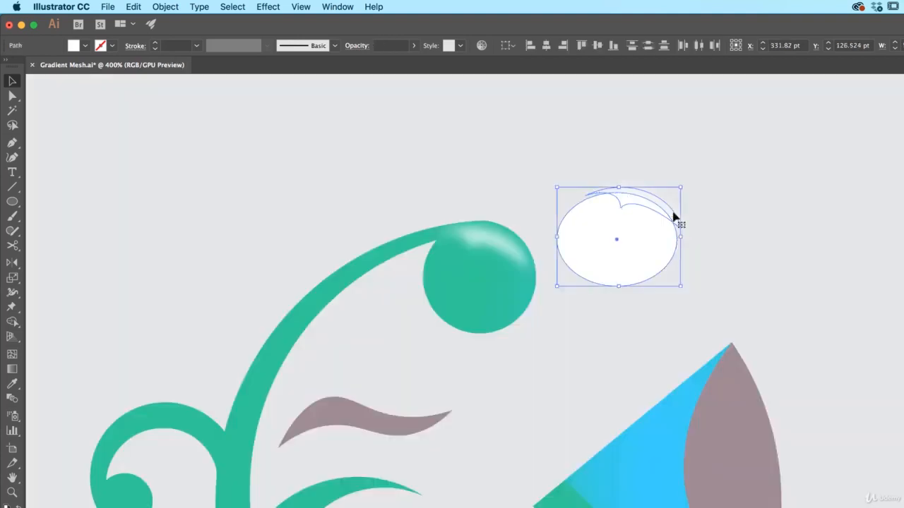
pyautogui.hotkey('shift', 'm')
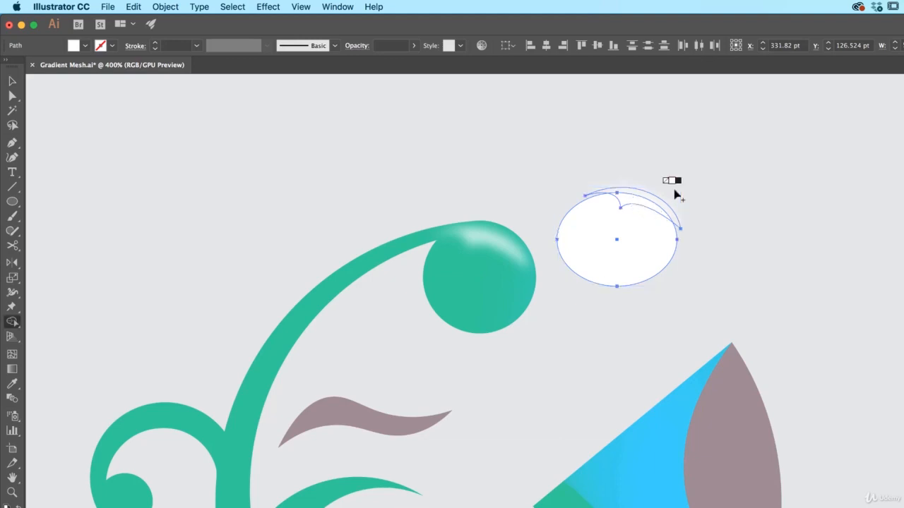
pyautogui.keyDown('alt'); pyautogui.click(642, 223); pyautogui.keyUp('alt')
pyautogui.press('v')
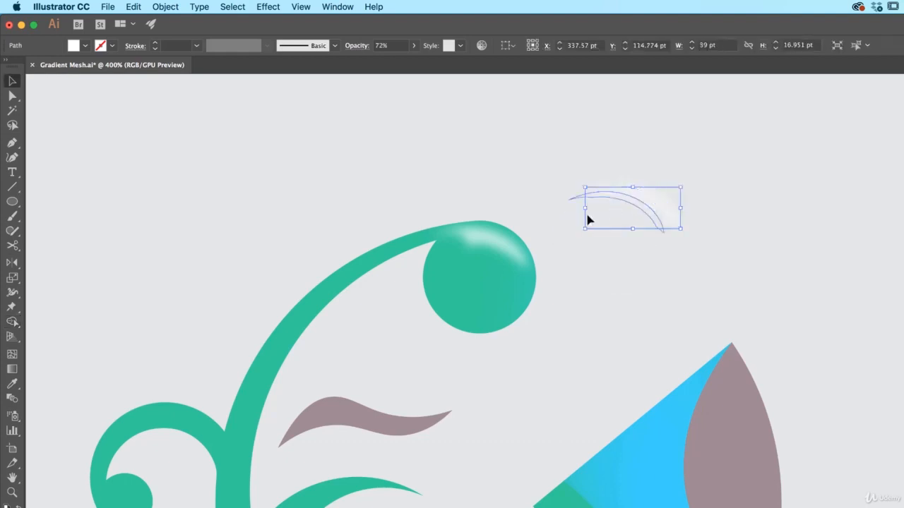
# Step: Place the thin crescent over the highlight on the round tip and reduce its Gaussian Blur radius with the preview on
pyautogui.moveTo(503, 241); pyautogui.dragTo(504, 242)
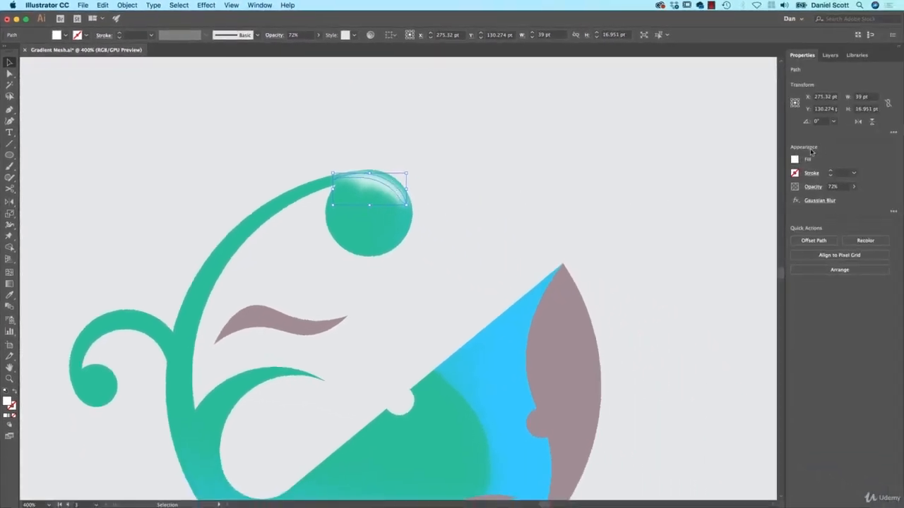
pyautogui.click(820, 201)
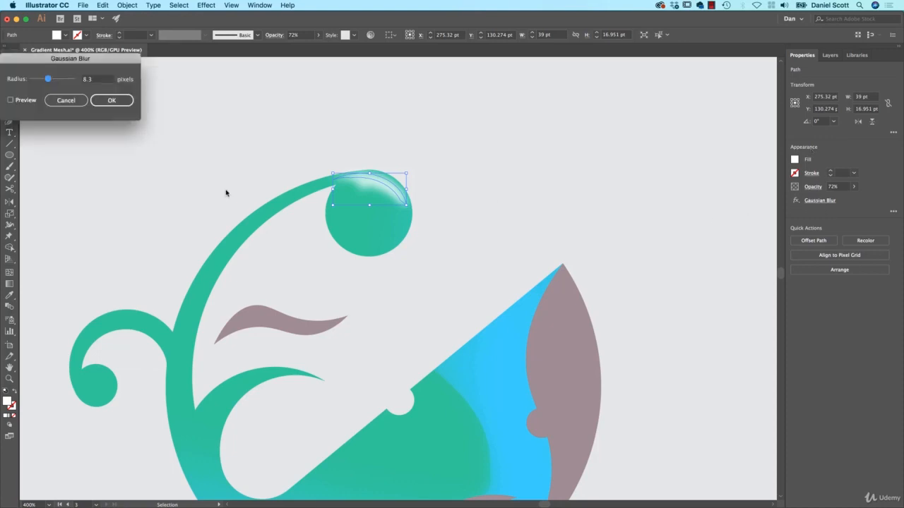
pyautogui.click(33, 80)
pyautogui.moveTo(35, 81); pyautogui.dragTo(37, 80)
pyautogui.click(28, 102)
pyautogui.click(112, 101)
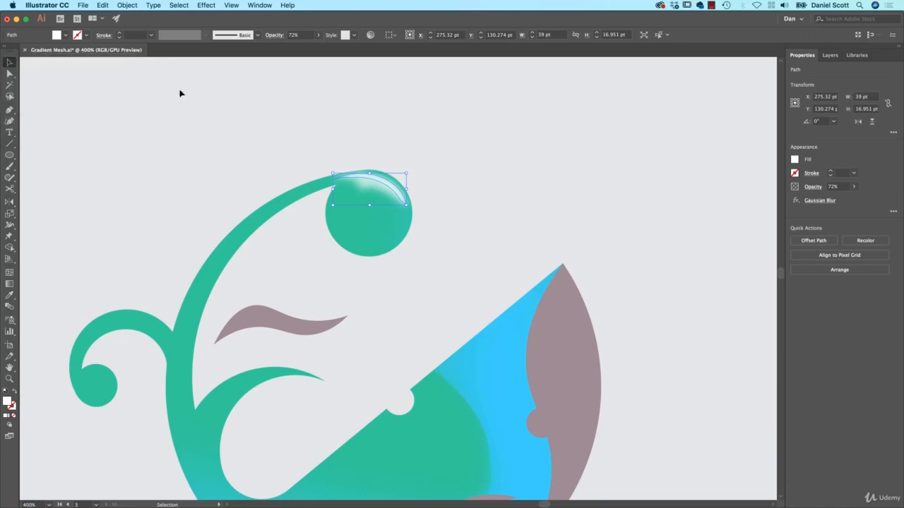
# Step: Set the thin crescent highlight's opacity to 100% and deselect it
pyautogui.click(205, 137)
pyautogui.click(381, 185)
pyautogui.click(853, 186)
pyautogui.moveTo(844, 199); pyautogui.dragTo(883, 200)
pyautogui.click(395, 173)
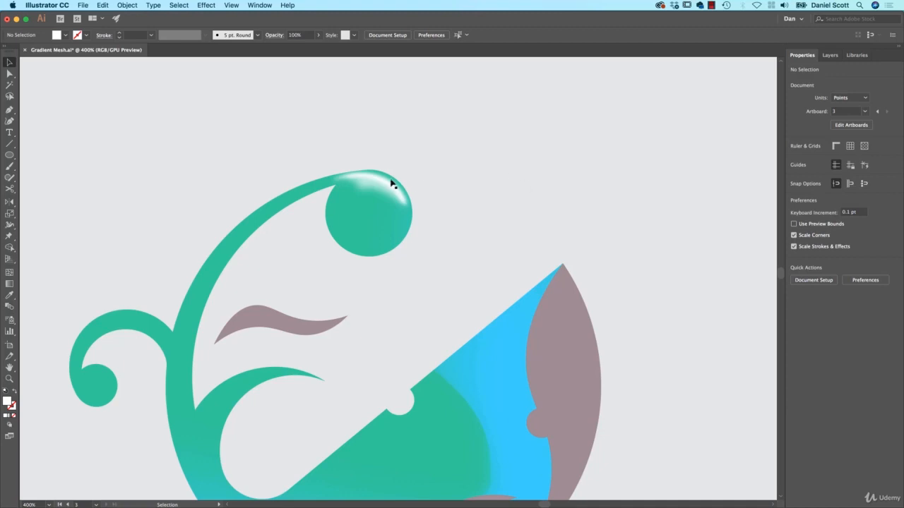
pyautogui.press('super+z')
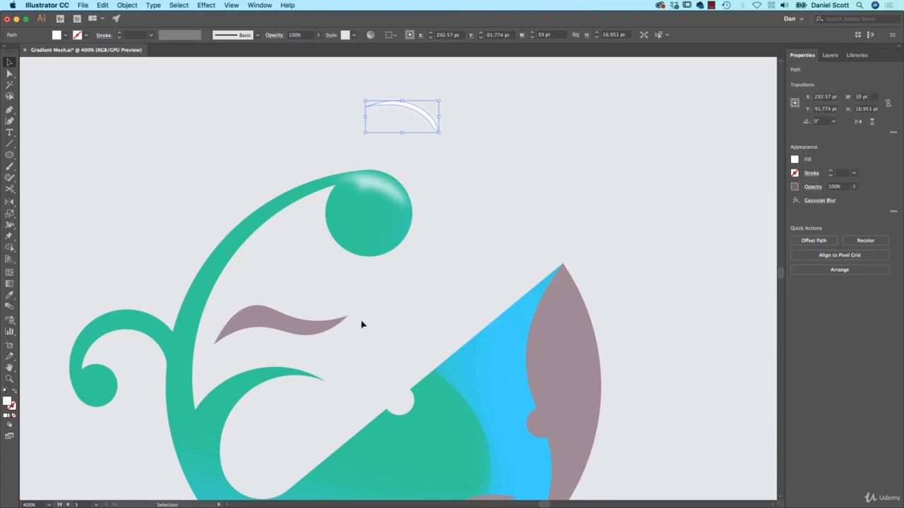
pyautogui.press('super+shift+z')
pyautogui.click(452, 244)
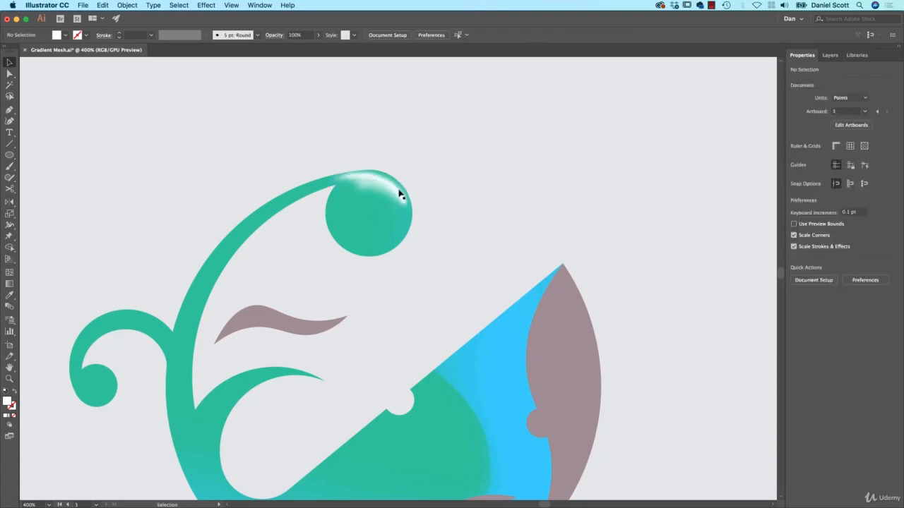
# Step: Examine the layered highlights on the round tip up close and within the whole whale artwork
pyautogui.press('super+equal')
pyautogui.press('super+equal')
pyautogui.press('super+equal')
pyautogui.moveTo(395, 174); pyautogui.dragTo(477, 392)
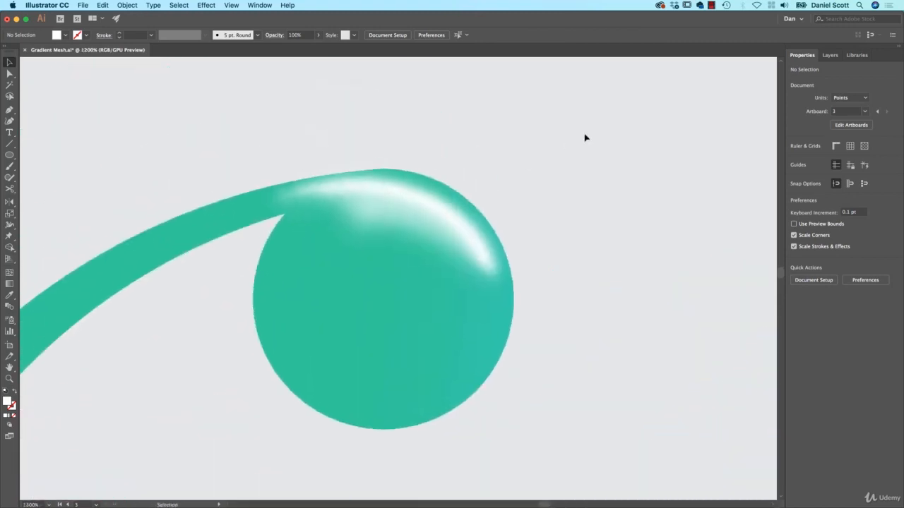
pyautogui.press('super+minus')
pyautogui.press('super+minus')
pyautogui.press('super+minus')
pyautogui.press('super+minus')
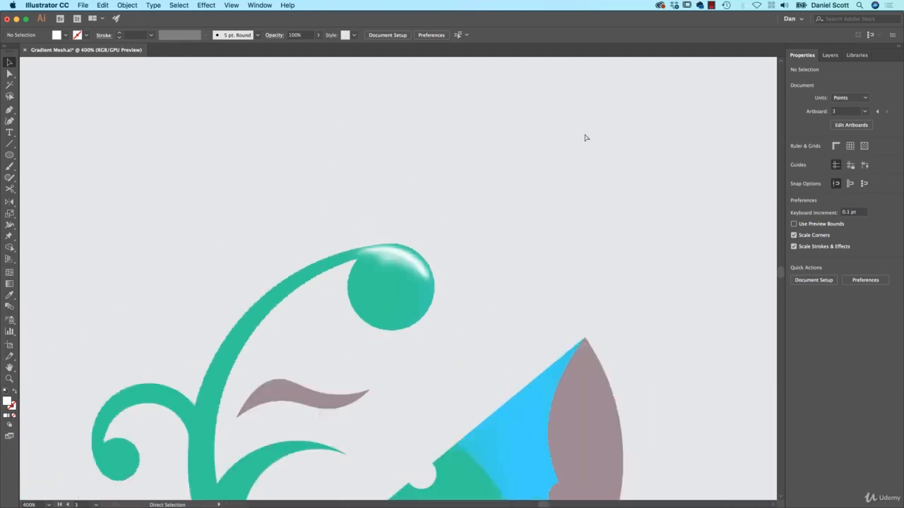
pyautogui.press('super+minus')
pyautogui.press('super+minus')
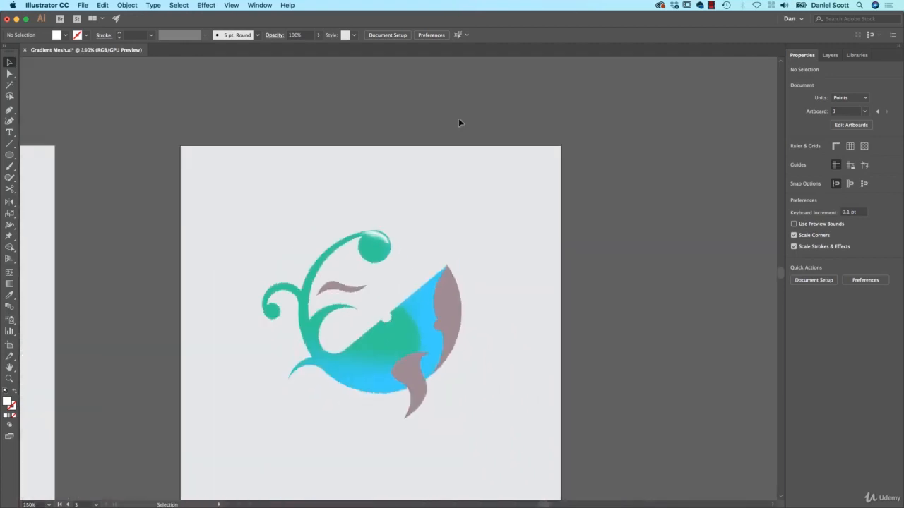
# Step: Select the whole whale artwork and open the Grain texture effect for it
pyautogui.moveTo(540, 191); pyautogui.dragTo(247, 477)
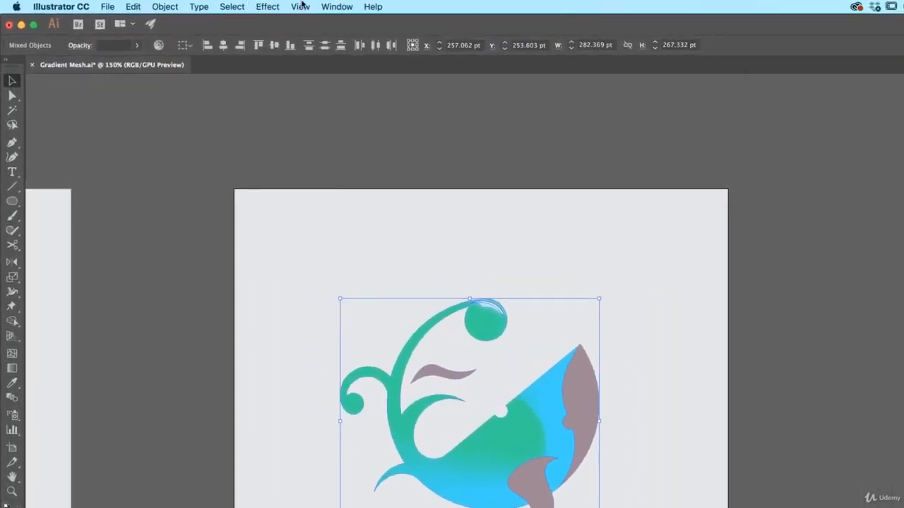
pyautogui.click(256, 6)
pyautogui.moveTo(314, 232)
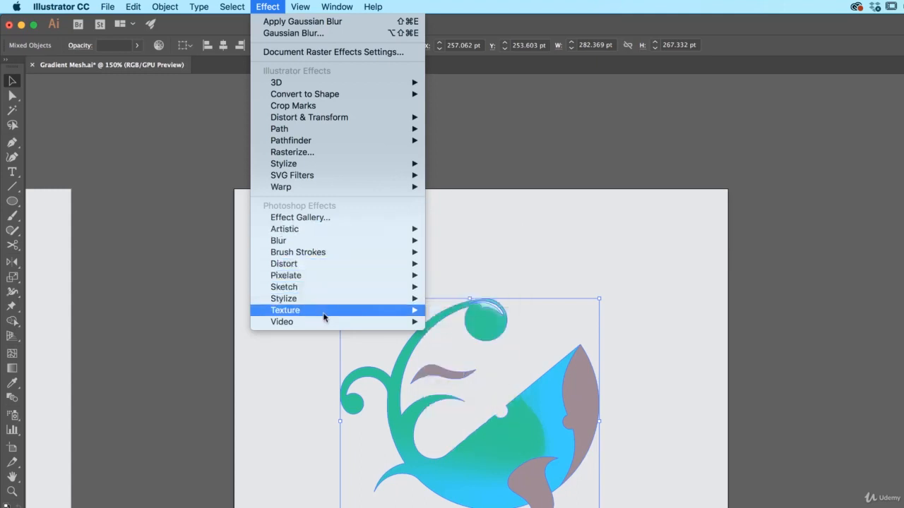
pyautogui.moveTo(323, 315)
pyautogui.click(455, 322)
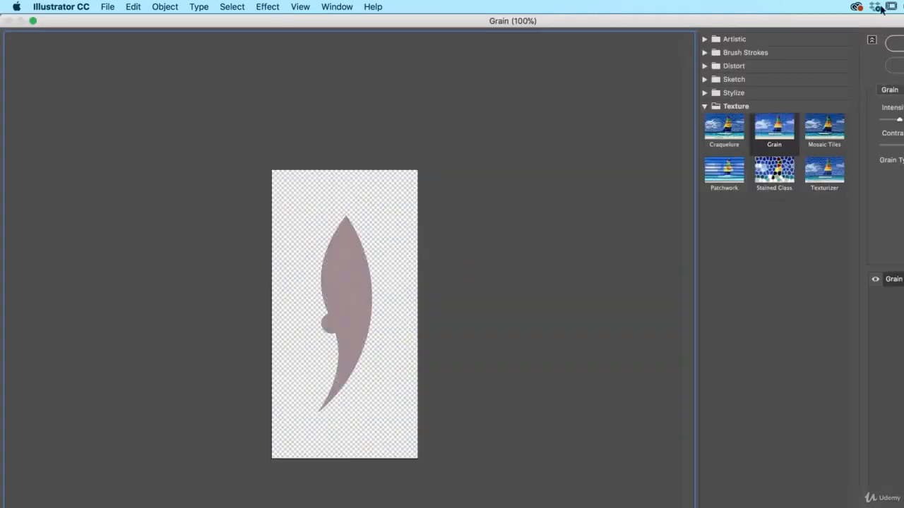
# Step: Apply the Grain effect to the whale artwork with intensity 10, contrast 27 and the Regular grain type
pyautogui.moveTo(888, 21); pyautogui.dragTo(873, 70)
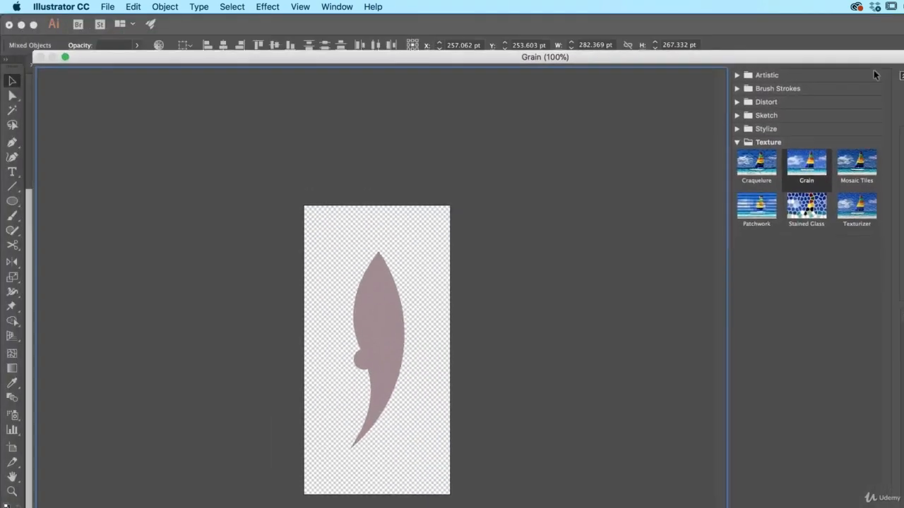
pyautogui.press('super+plus')
pyautogui.press('super+plus')
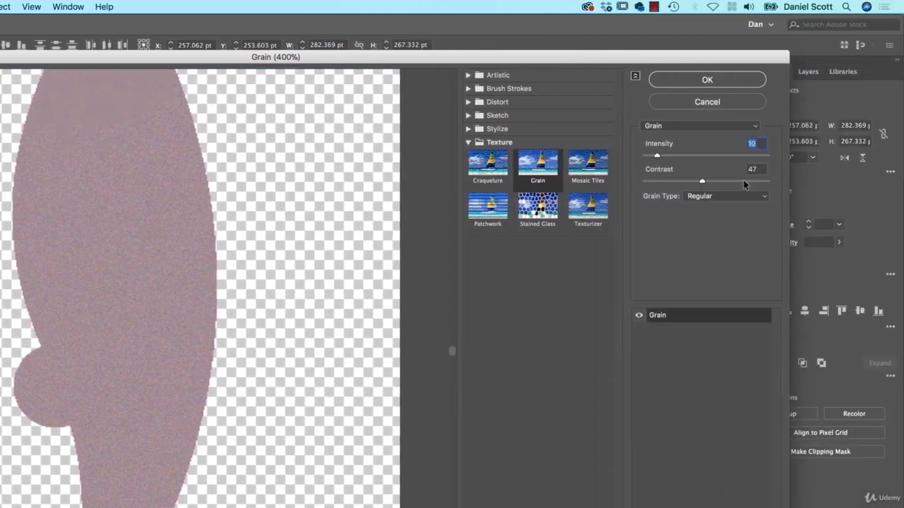
pyautogui.press('Tab')
pyautogui.moveTo(701, 181); pyautogui.dragTo(678, 181)
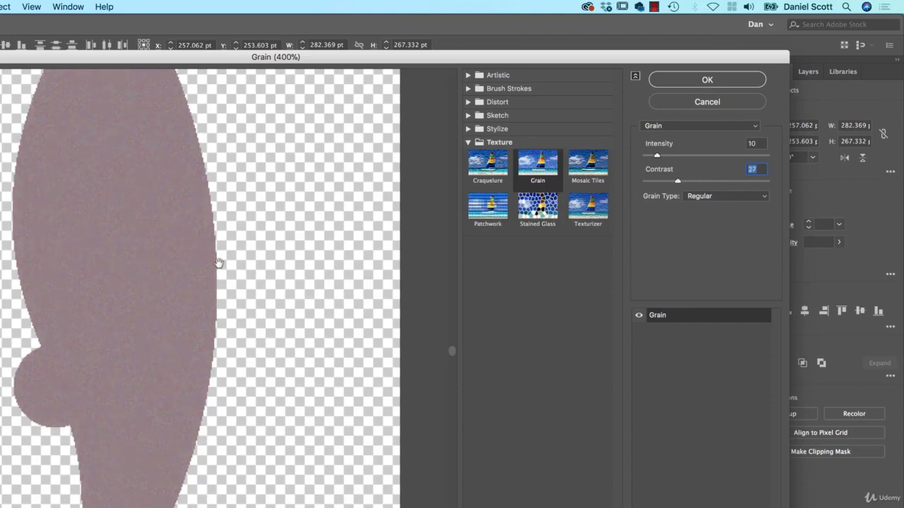
pyautogui.click(747, 80)
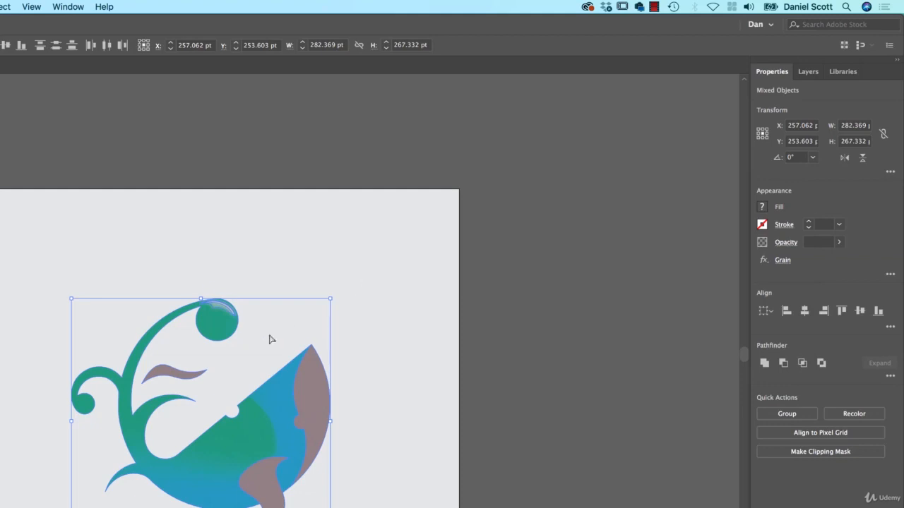
# Step: Examine the grain texture up close on the tail's round tip and its highlights
pyautogui.press('super+plus')
pyautogui.press('super+plus')
pyautogui.press('super+plus')
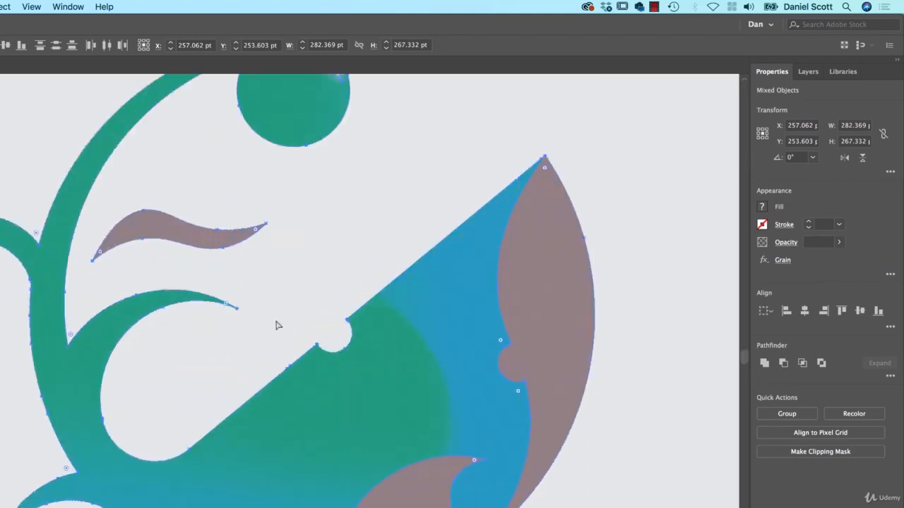
pyautogui.press('super+plus')
pyautogui.press('super+plus')
pyautogui.press('super+plus')
pyautogui.moveTo(407, 110); pyautogui.dragTo(286, 485)
pyautogui.scroll(10, 339, 430)
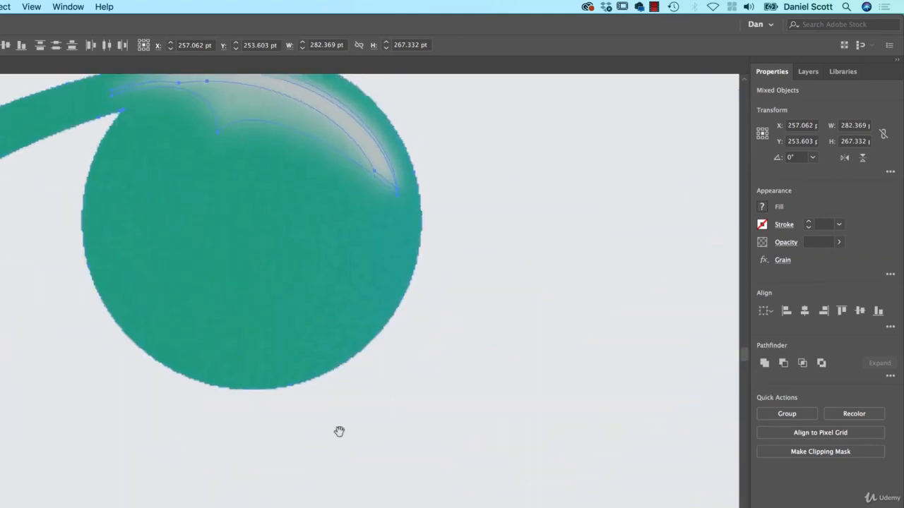
pyautogui.click(458, 353)
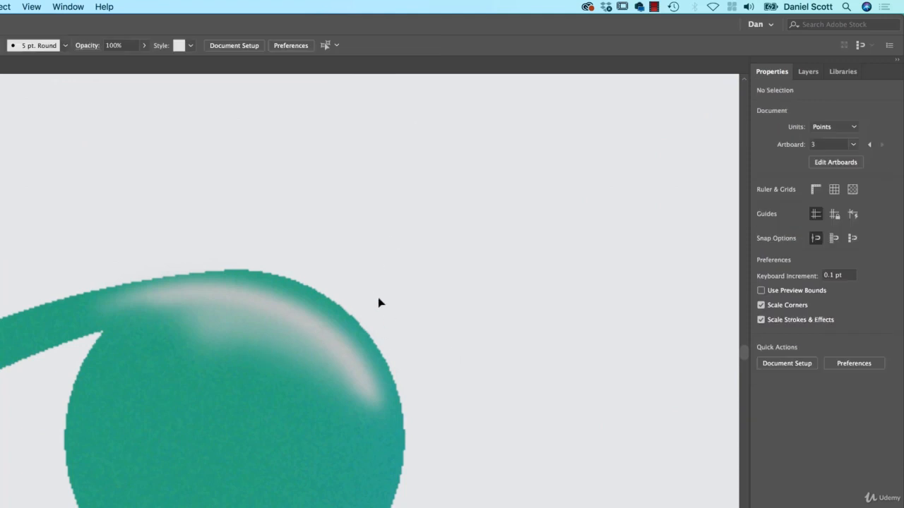
# Step: Undo the Grain effect on the whole whale artwork and deselect everything
pyautogui.press('super+minus')
pyautogui.press('super+minus')
pyautogui.press('super+minus')
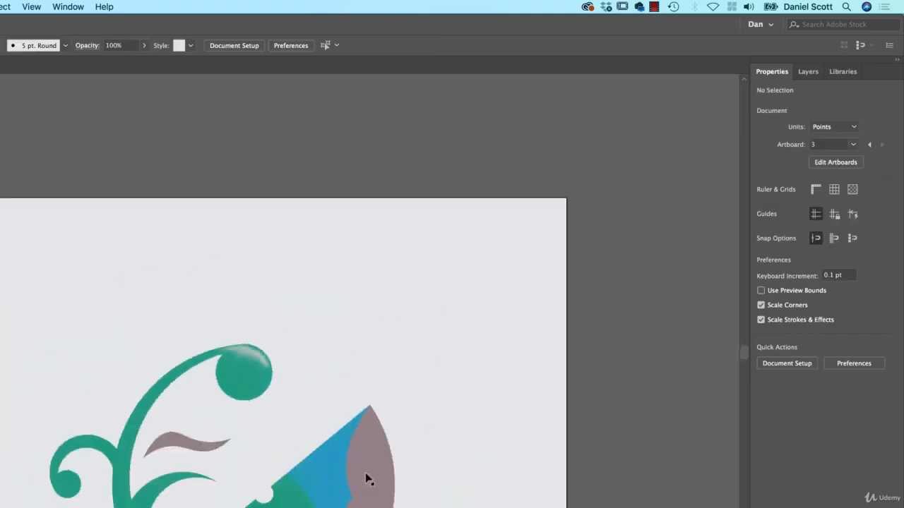
pyautogui.moveTo(324, 464); pyautogui.dragTo(268, 405)
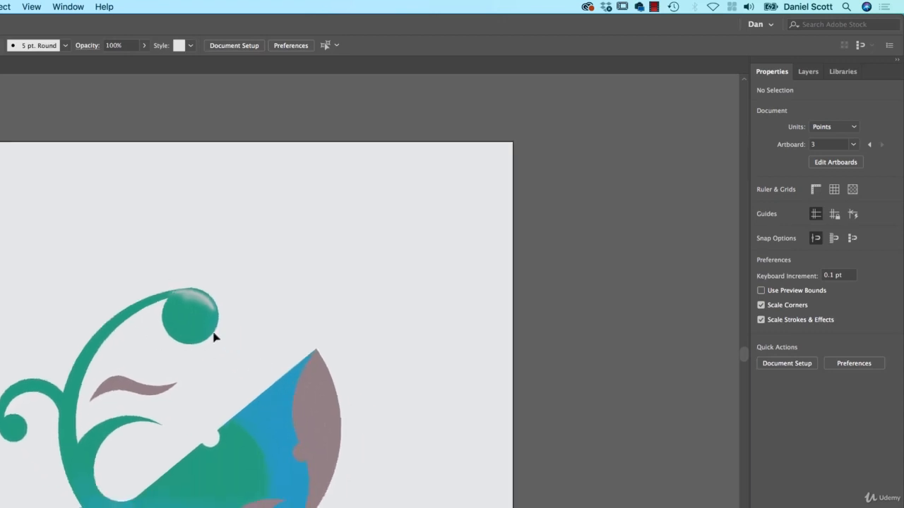
pyautogui.press('super+z')
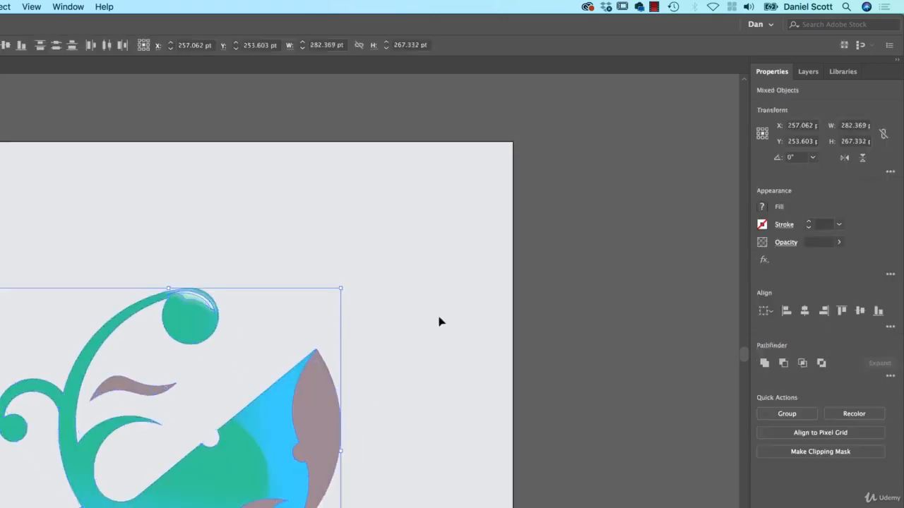
pyautogui.click(438, 318)
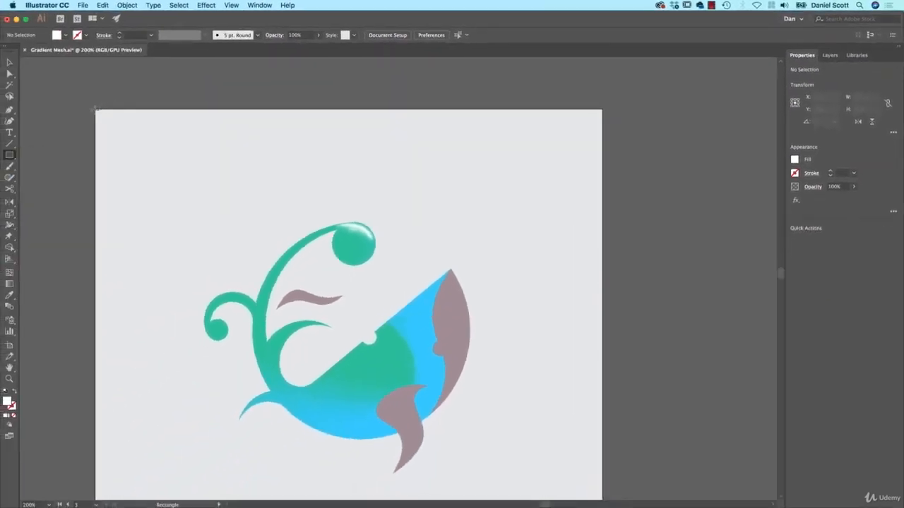
# Step: Draw a white rectangle over the artboard and enlarge it to about 539 by 506 pt so it covers the artboard down to its lower edge
pyautogui.moveTo(96, 109); pyautogui.dragTo(597, 478)
pyautogui.moveTo(539, 417); pyautogui.dragTo(484, 317)
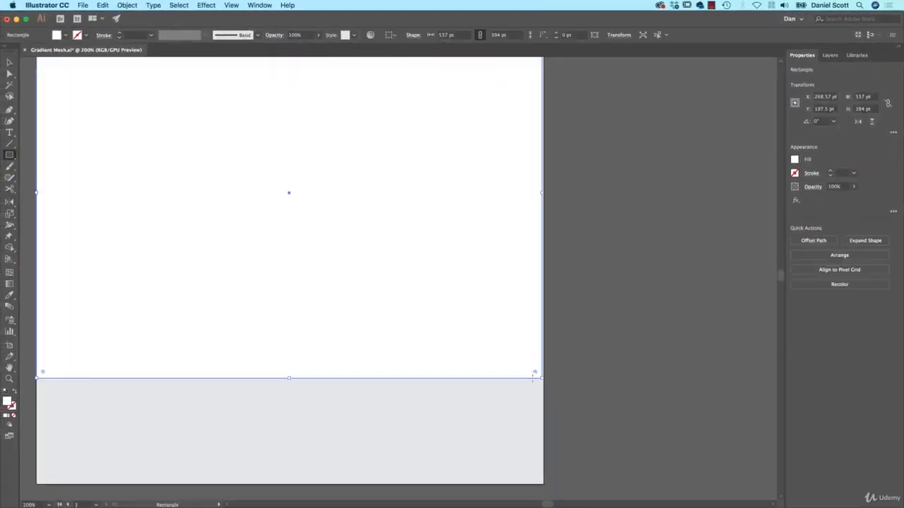
pyautogui.press('v')
pyautogui.moveTo(541, 378); pyautogui.dragTo(545, 484)
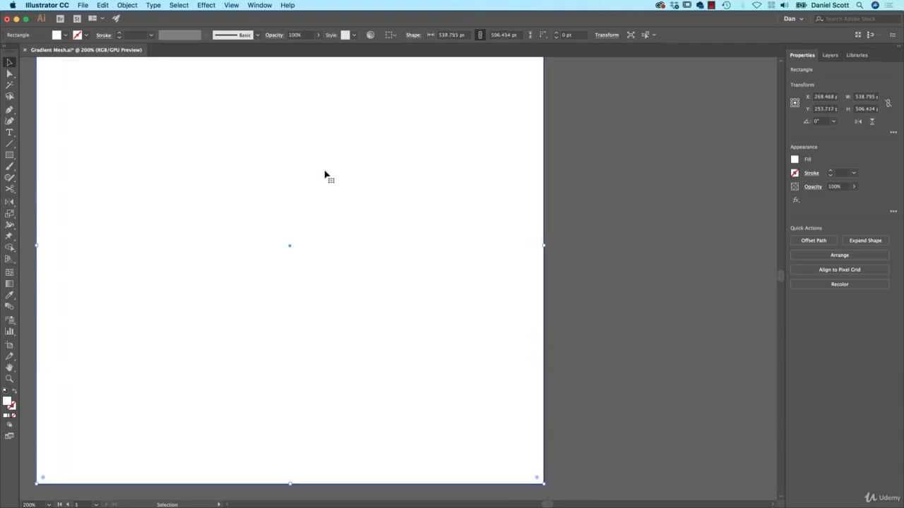
# Step: Apply the last-used Grain effect to the white rectangle covering the artboard
pyautogui.click(206, 5)
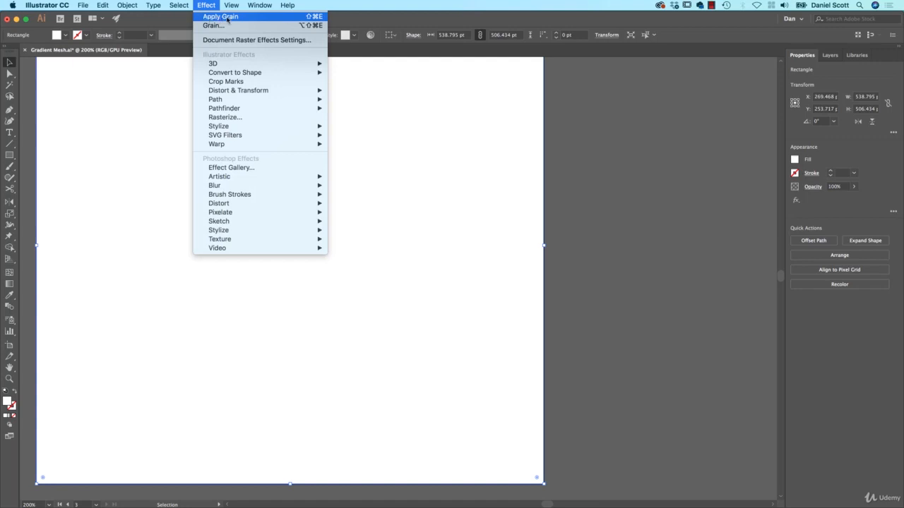
pyautogui.click(219, 16)
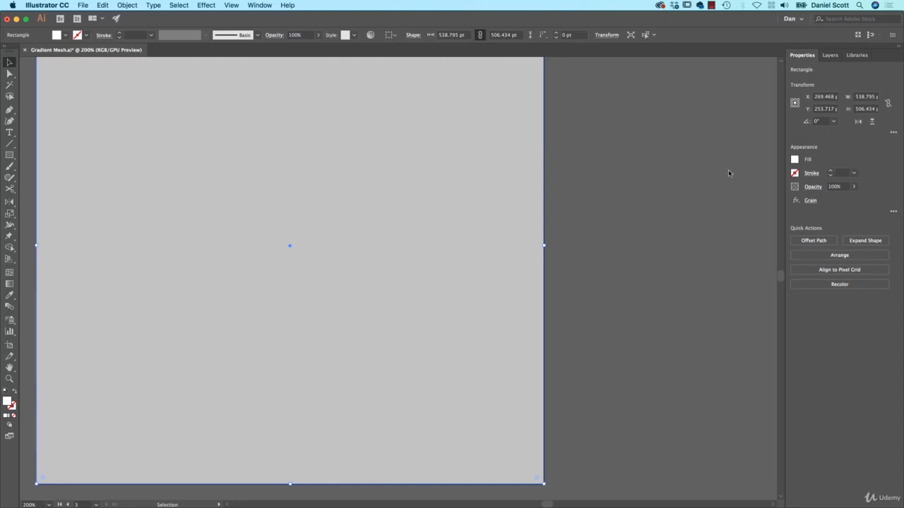
# Step: Set the blending mode of the grain-textured rectangle to Multiply so the whale artwork shows through it
pyautogui.click(812, 189)
pyautogui.click(734, 204)
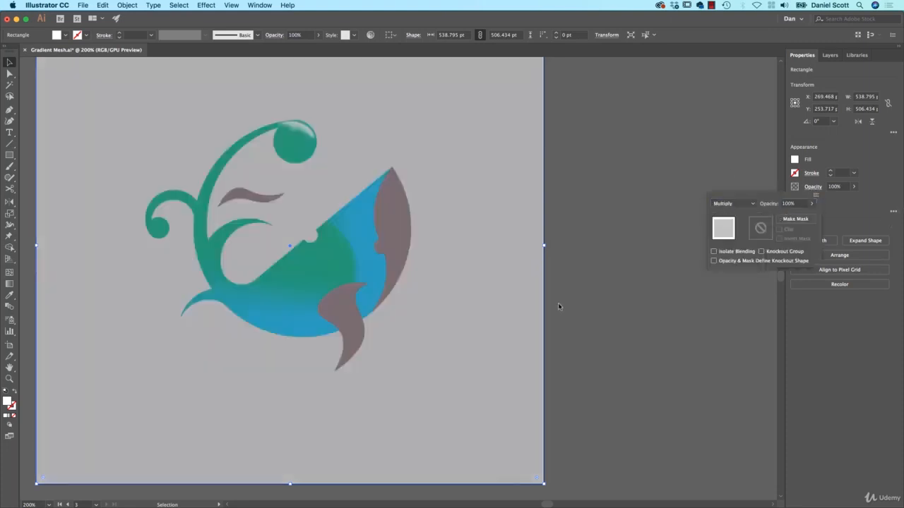
pyautogui.click(576, 284)
# Step: Edit the rectangle's Grain effect to intensity 41 and contrast 33 with the Regular grain type, and deselect the rectangle
pyautogui.press('super+equal')
pyautogui.press('super+equal')
pyautogui.press('super+equal')
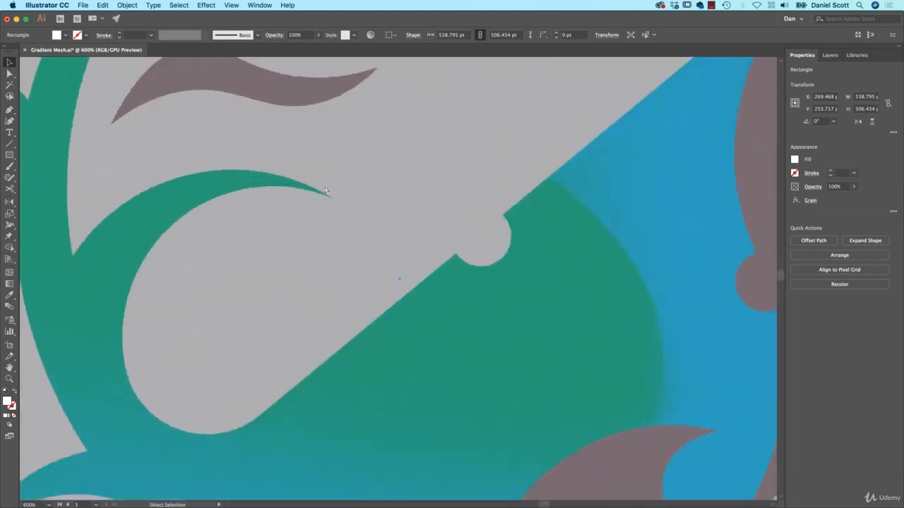
pyautogui.press('super+equal')
pyautogui.press('super+equal')
pyautogui.press('super+equal')
pyautogui.press('space')
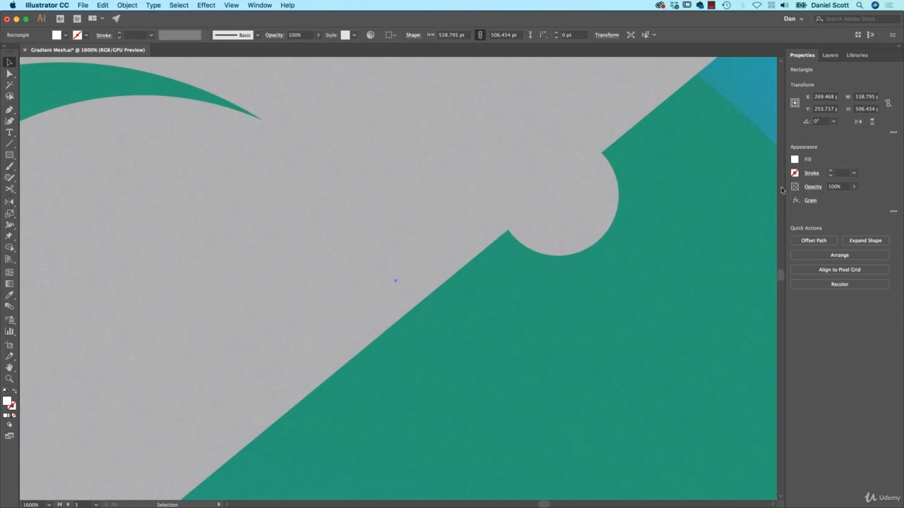
pyautogui.click(810, 200)
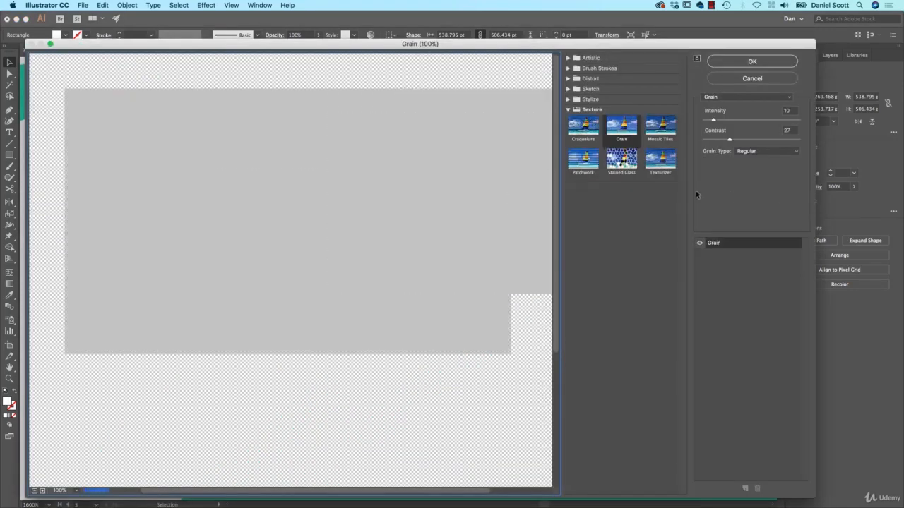
pyautogui.click(766, 140)
pyautogui.click(735, 139)
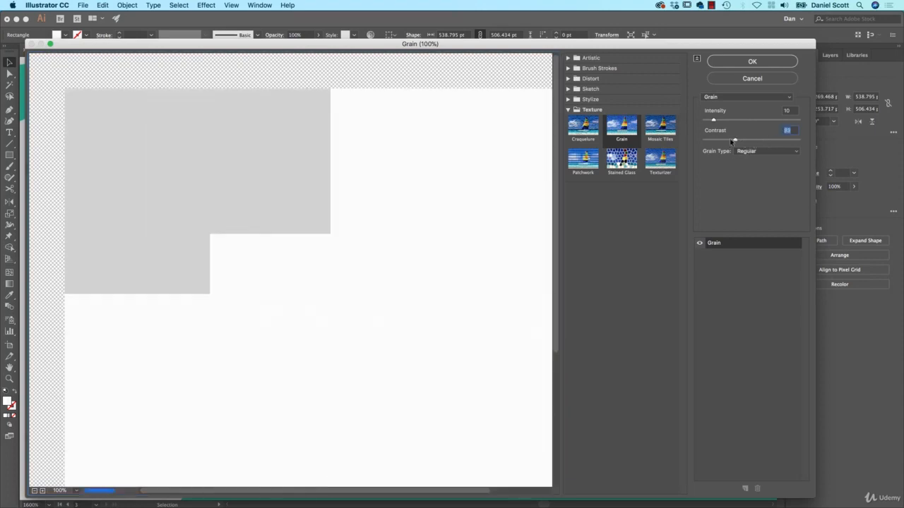
pyautogui.click(741, 120)
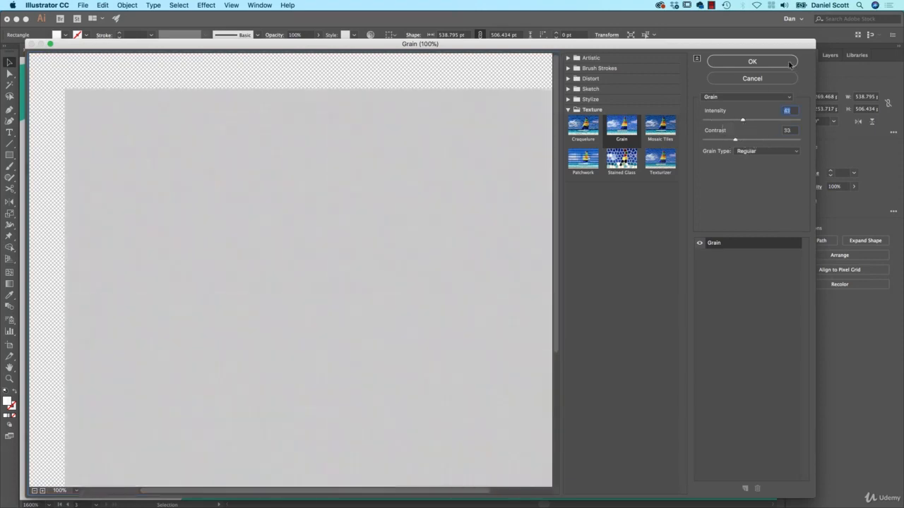
pyautogui.press('Return')
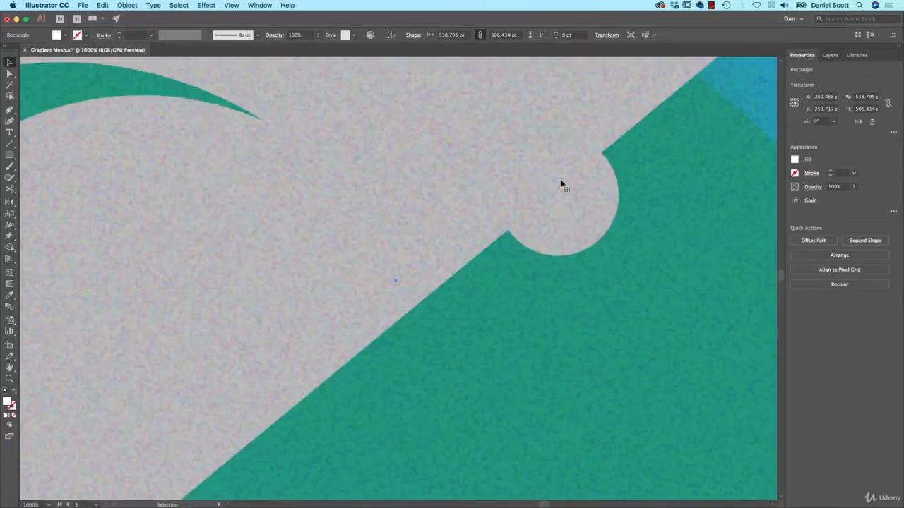
pyautogui.press('super+0')
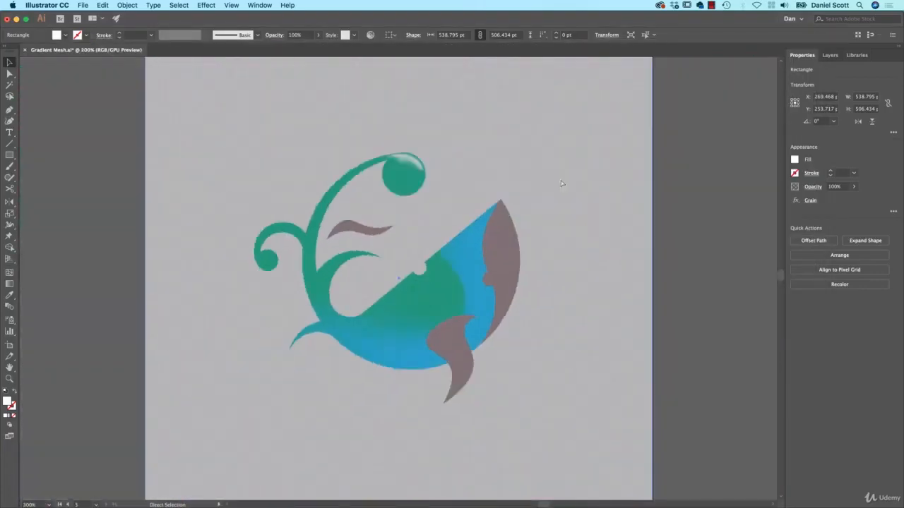
pyautogui.click(664, 190)
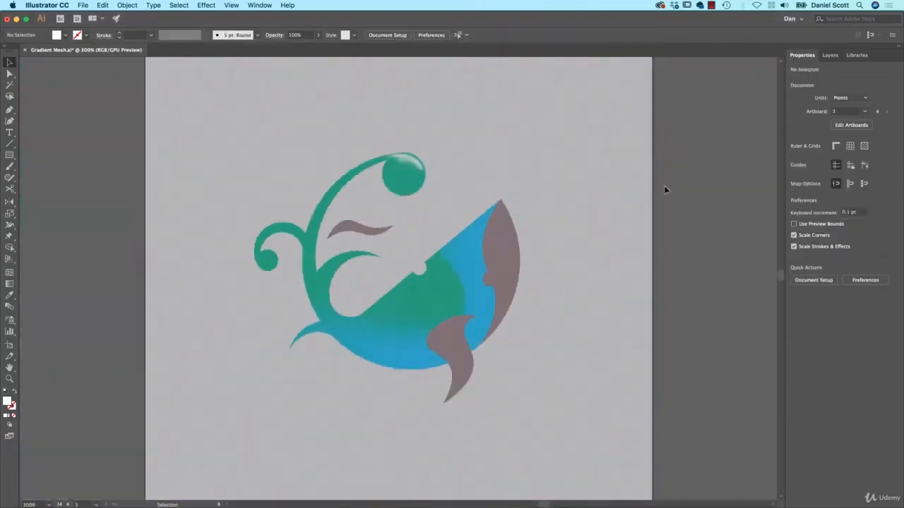